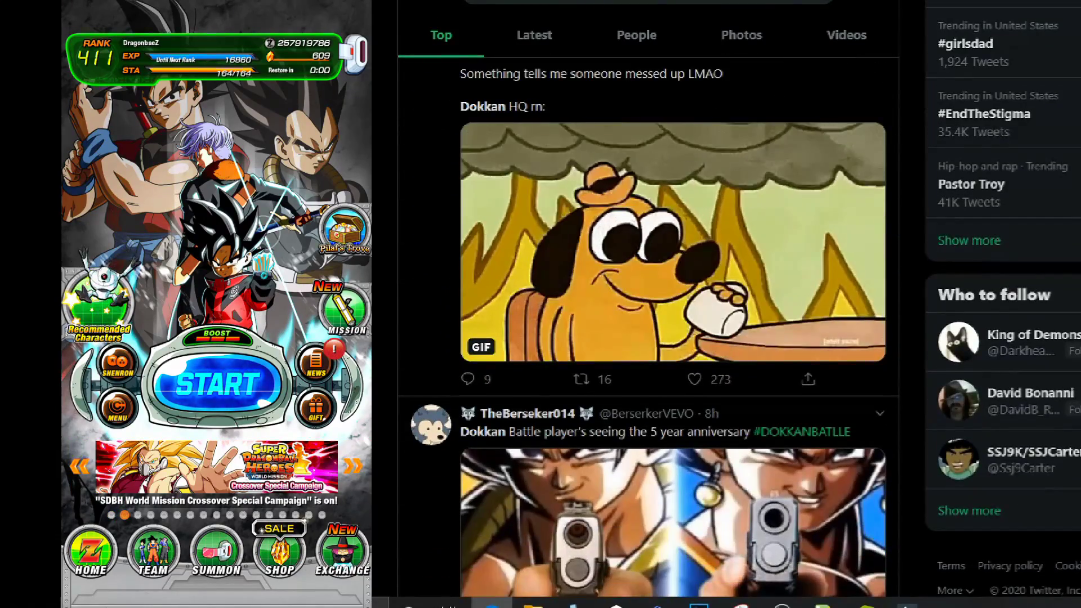
Look through the top Dokkan posts in the Twitter search results
{"action": "scroll", "coordinate": [648, 304], "scroll_direction": "down", "scroll_amount": 9}
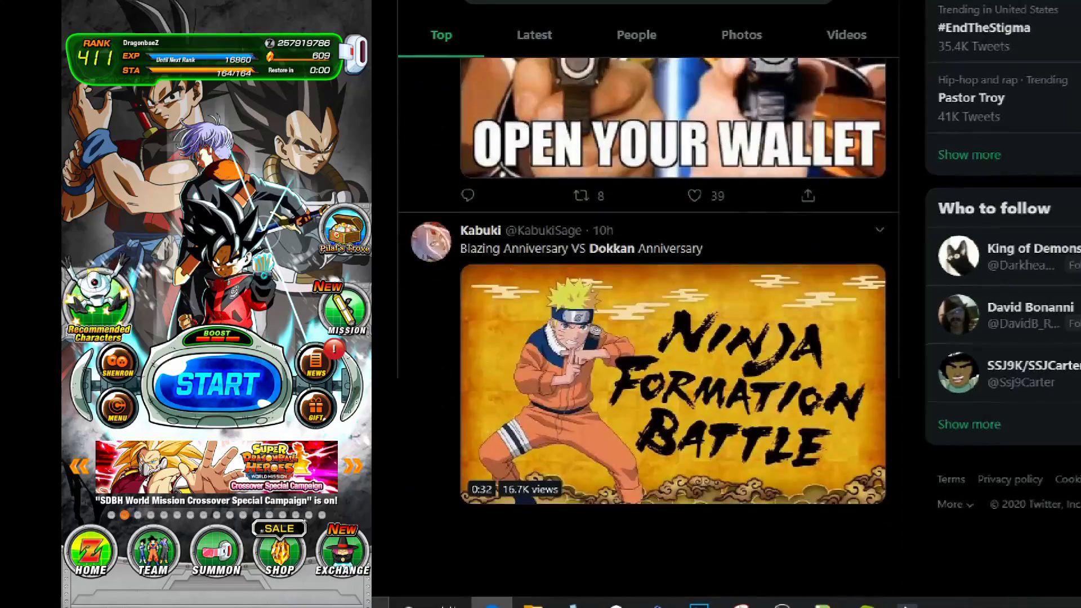
{"action": "scroll", "coordinate": [648, 304], "scroll_direction": "down", "scroll_amount": 4}
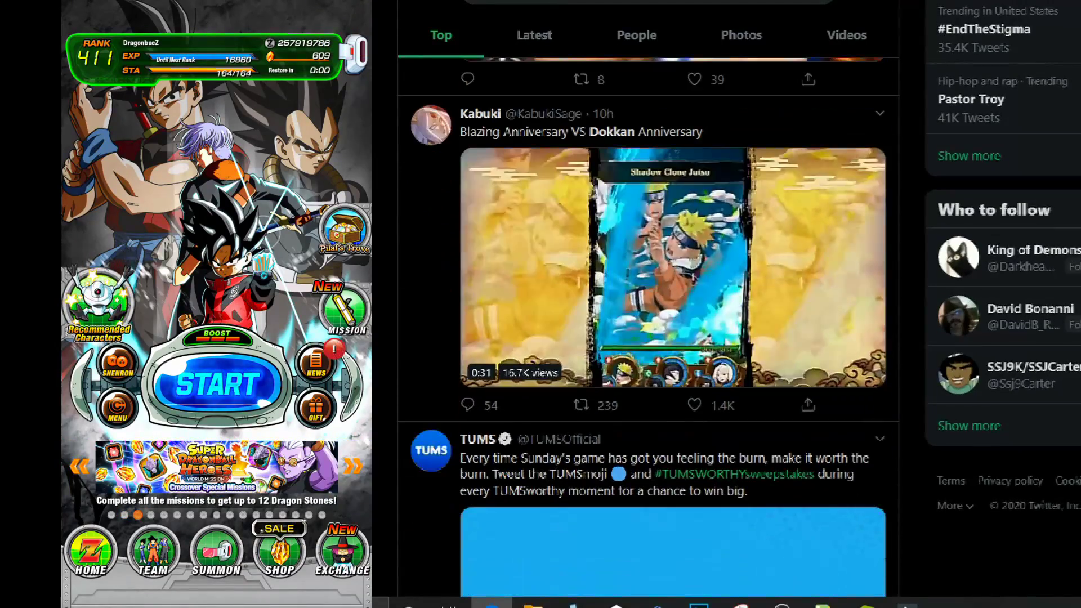
{"action": "scroll", "coordinate": [648, 304], "scroll_direction": "down", "scroll_amount": 7}
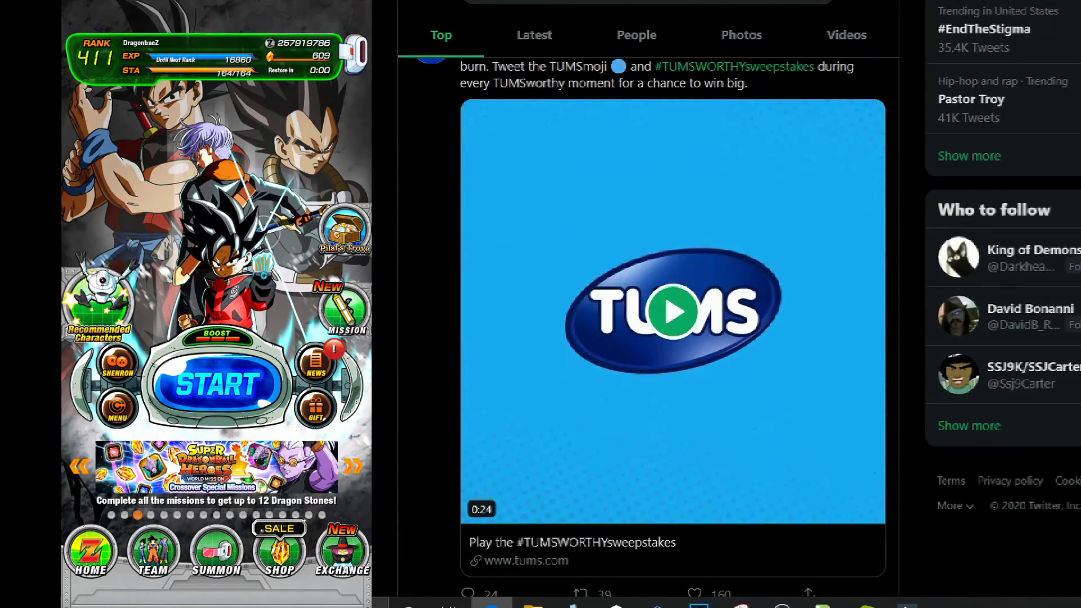
{"action": "scroll", "coordinate": [648, 305], "scroll_direction": "down", "scroll_amount": 5}
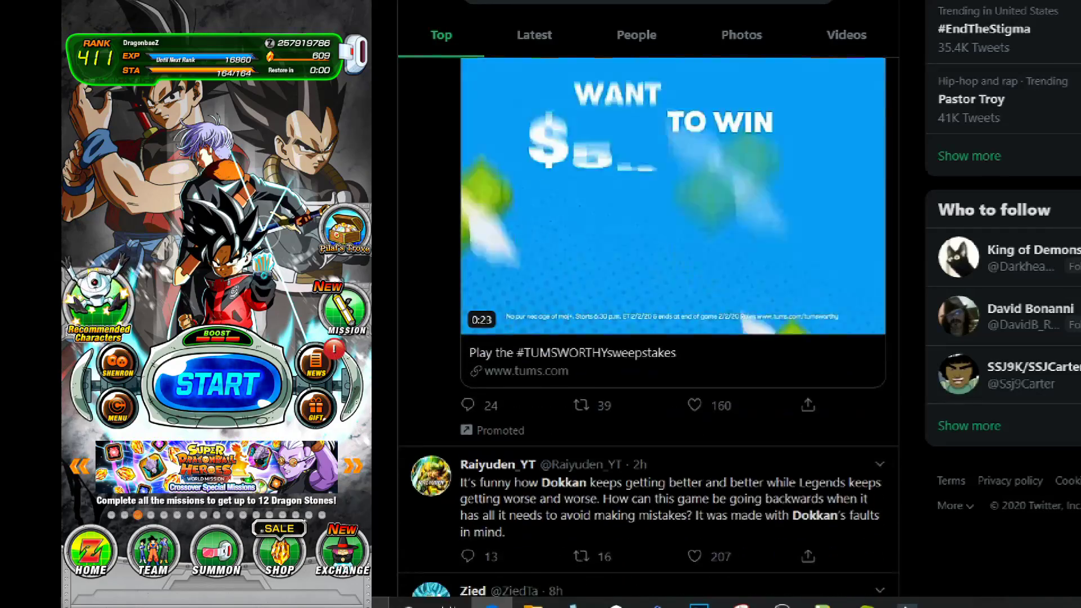
{"action": "scroll", "coordinate": [647, 304], "scroll_direction": "down", "scroll_amount": 3}
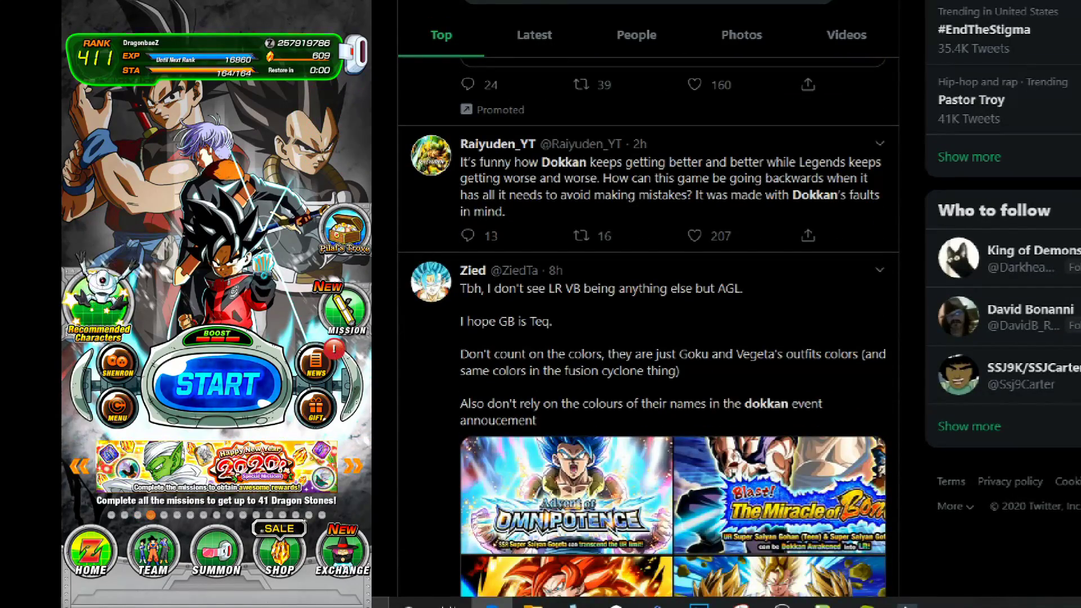
{"action": "scroll", "coordinate": [648, 304], "scroll_direction": "down", "scroll_amount": 5}
Open the game's character list and look through the owned characters alongside the Twitter feed
{"action": "left_click", "coordinate": [152, 552]}
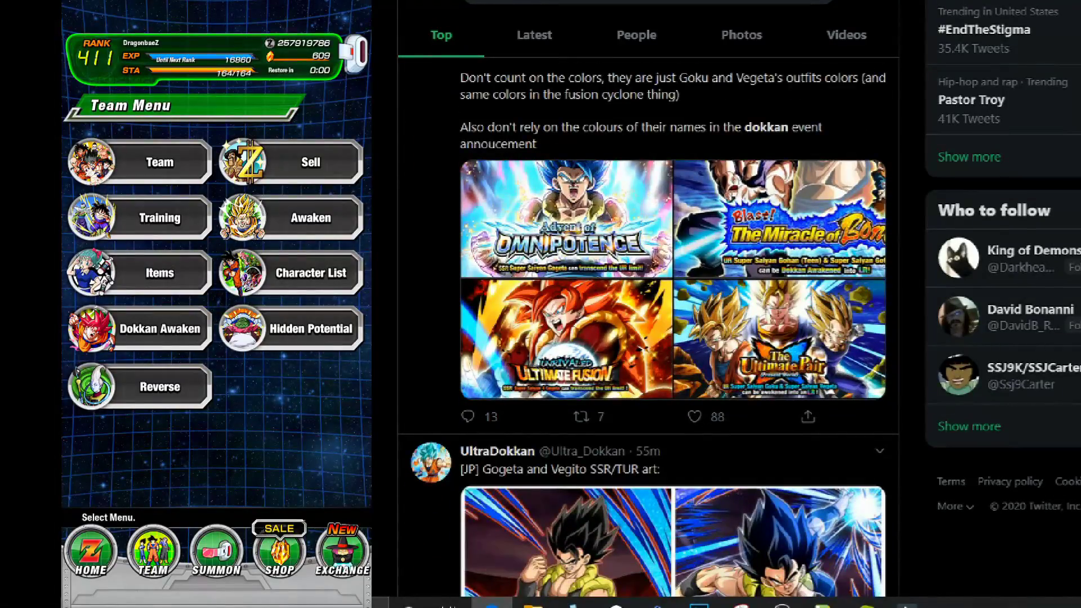
{"action": "left_click", "coordinate": [310, 272]}
{"action": "scroll", "coordinate": [648, 304], "scroll_direction": "down", "scroll_amount": 6}
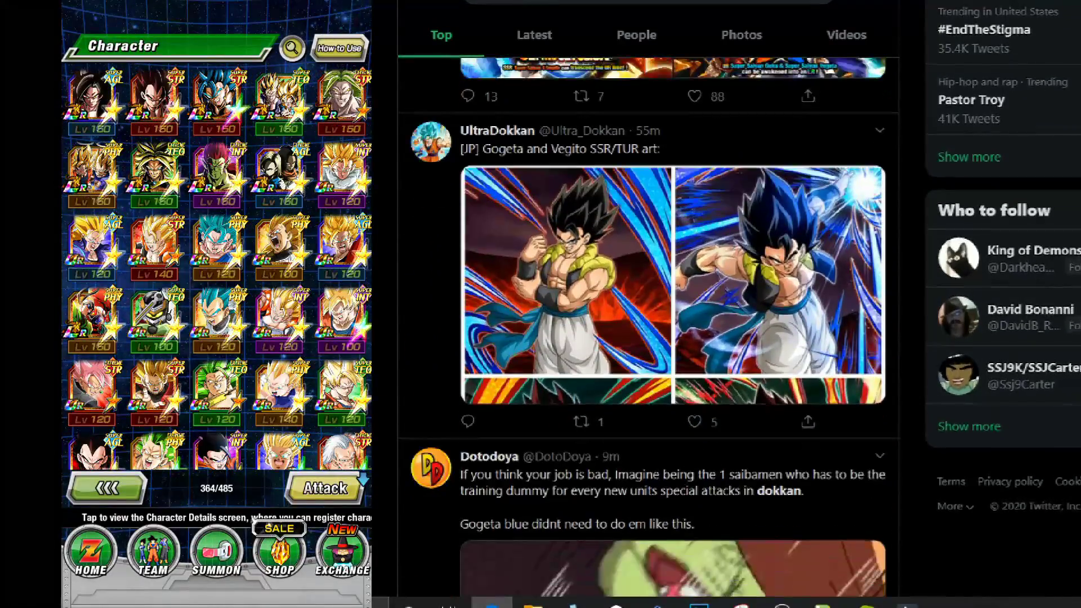
{"action": "scroll", "coordinate": [648, 304], "scroll_direction": "down", "scroll_amount": 3}
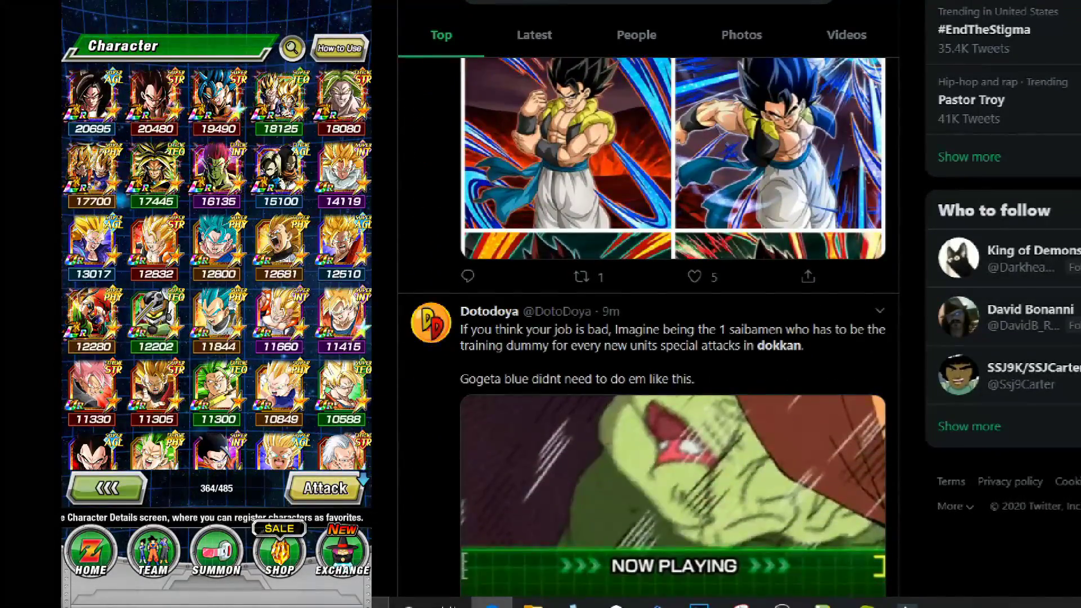
{"action": "scroll", "coordinate": [647, 304], "scroll_direction": "down", "scroll_amount": 4}
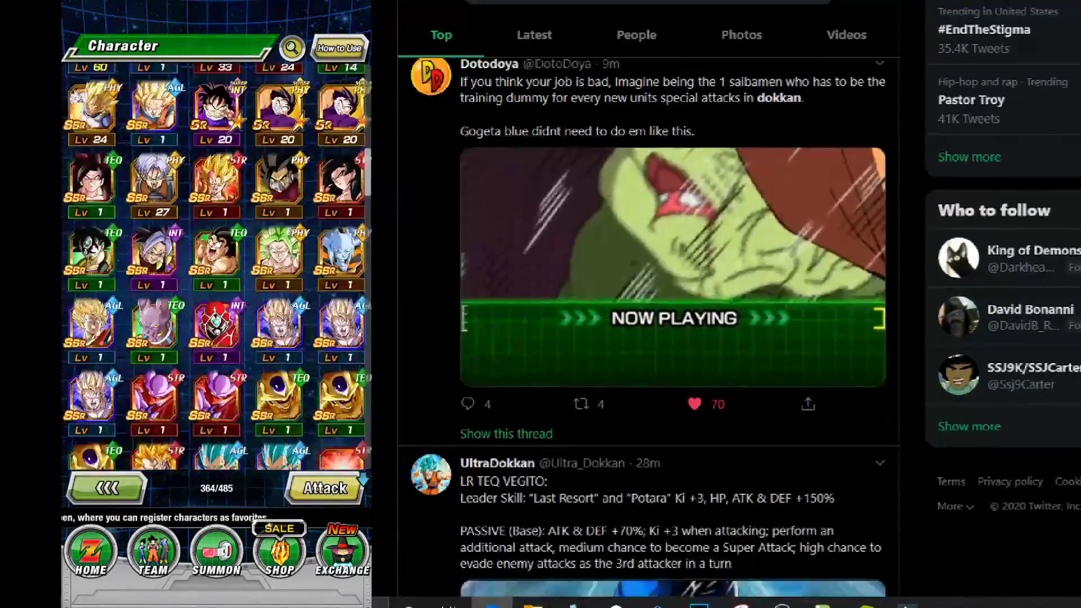
{"action": "scroll", "coordinate": [648, 304], "scroll_direction": "down", "scroll_amount": 6}
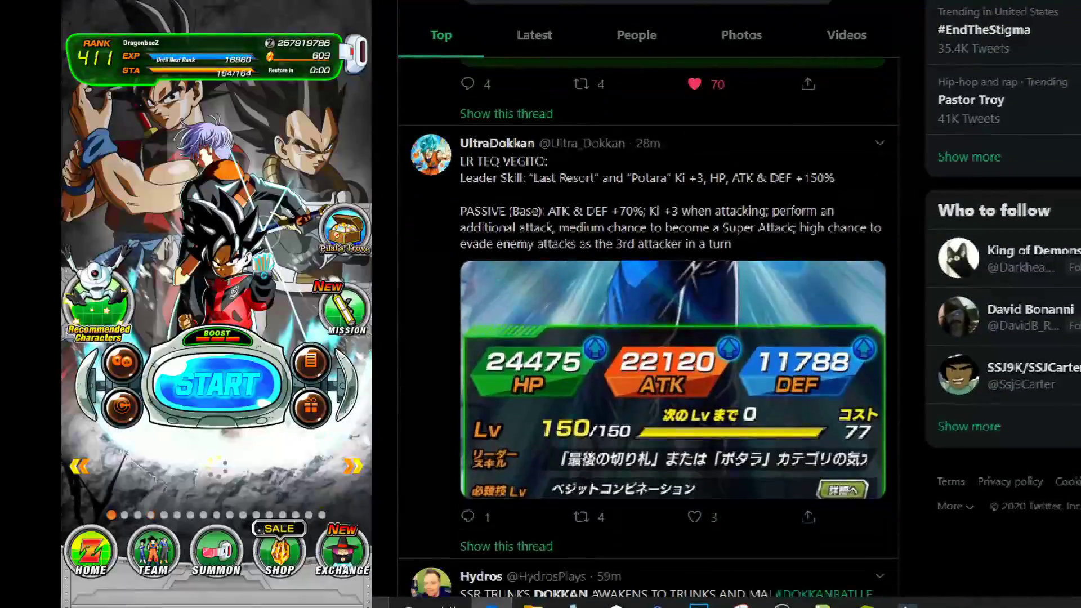
Read further top Dokkan posts, continuing past the related searches to the Vegito Blue details
{"action": "scroll", "coordinate": [648, 304], "scroll_direction": "down", "scroll_amount": 4}
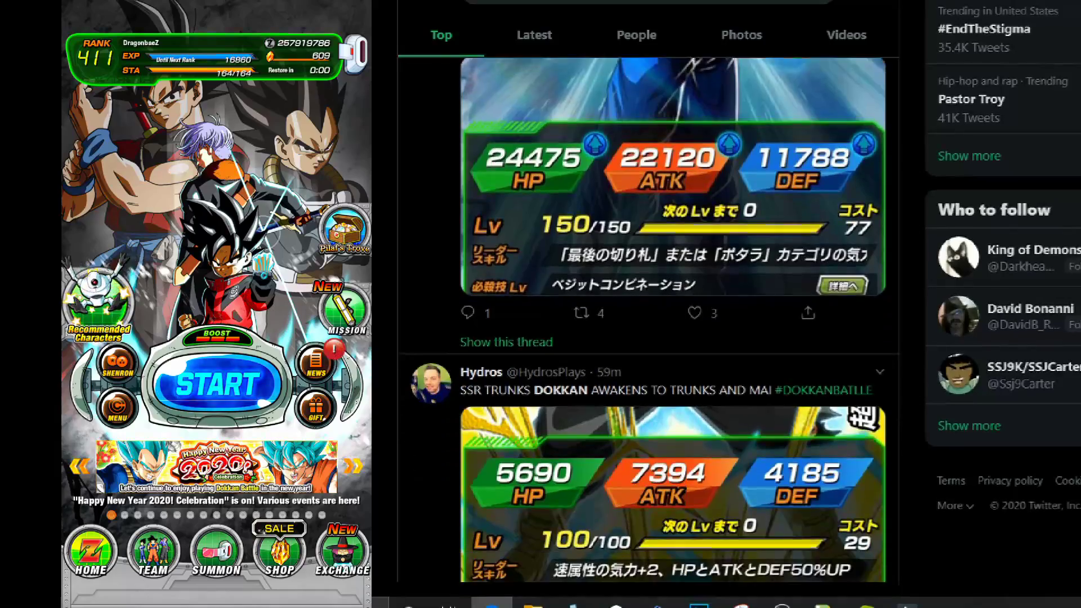
{"action": "scroll", "coordinate": [648, 304], "scroll_direction": "down", "scroll_amount": 7}
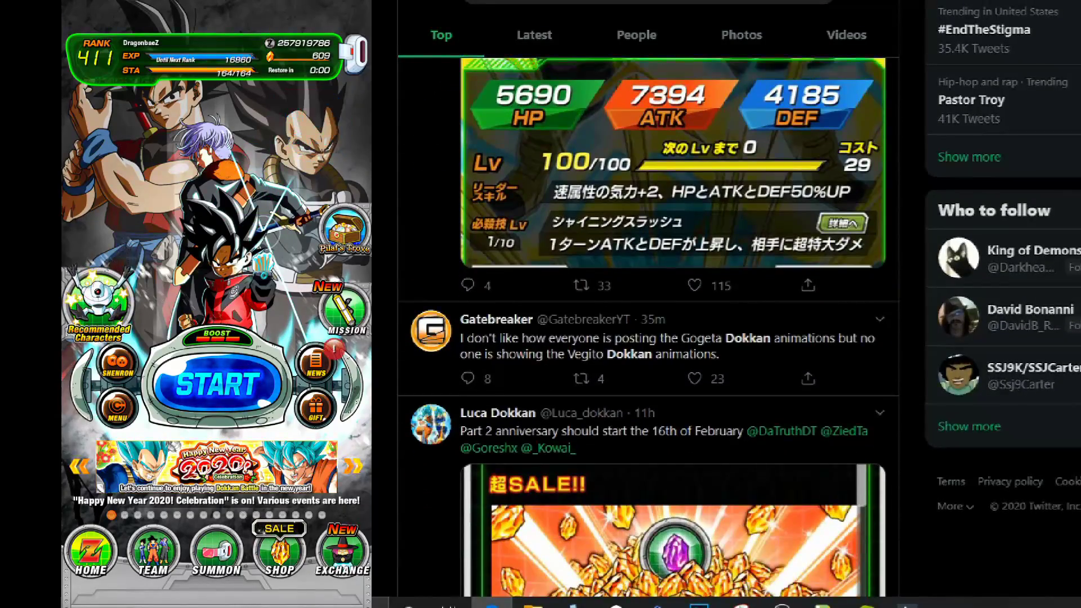
{"action": "scroll", "coordinate": [648, 304], "scroll_direction": "down", "scroll_amount": 4}
{"action": "scroll", "coordinate": [647, 305], "scroll_direction": "up", "scroll_amount": 1}
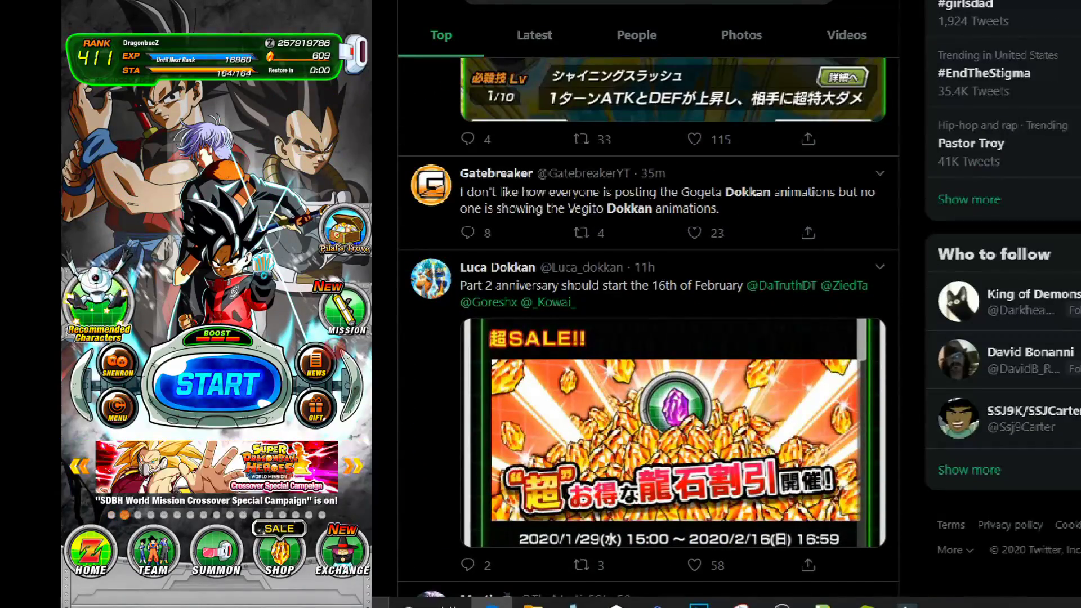
{"action": "scroll", "coordinate": [648, 304], "scroll_direction": "down", "scroll_amount": 5}
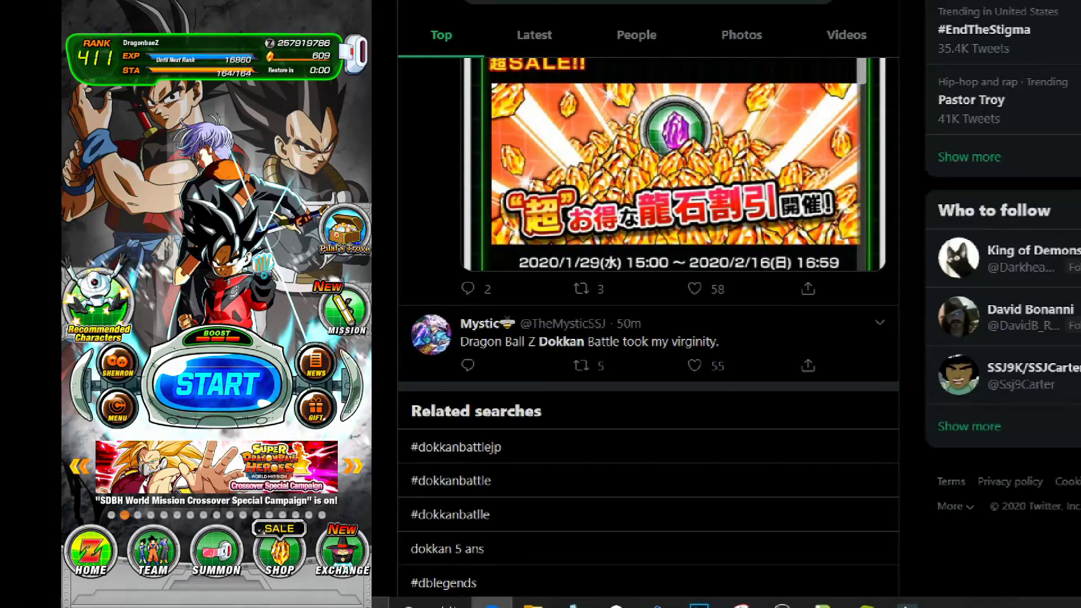
{"action": "scroll", "coordinate": [647, 304], "scroll_direction": "down", "scroll_amount": 8}
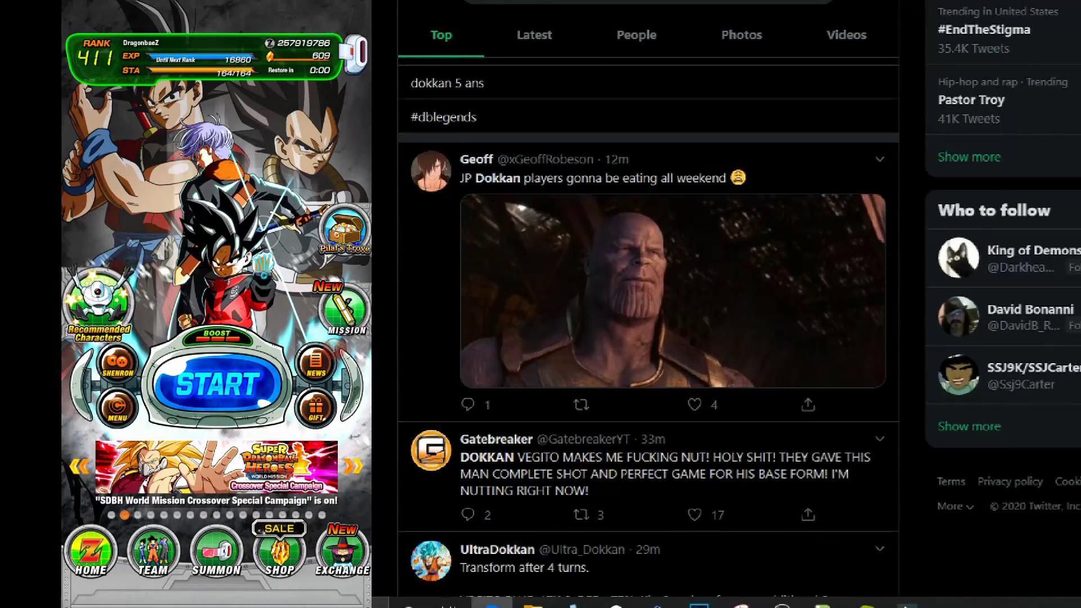
{"action": "scroll", "coordinate": [648, 304], "scroll_direction": "down", "scroll_amount": 6}
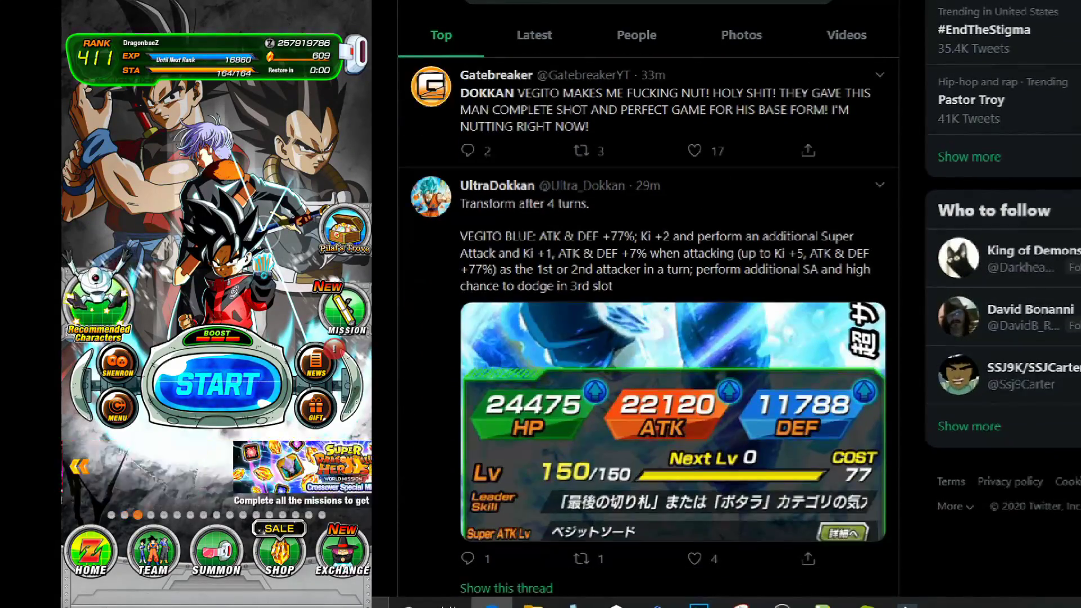
View the campaign announcements in the game's news and close them while continuing through the Dokkan posts
{"action": "left_click", "coordinate": [316, 366]}
{"action": "scroll", "coordinate": [648, 304], "scroll_direction": "down", "scroll_amount": 5}
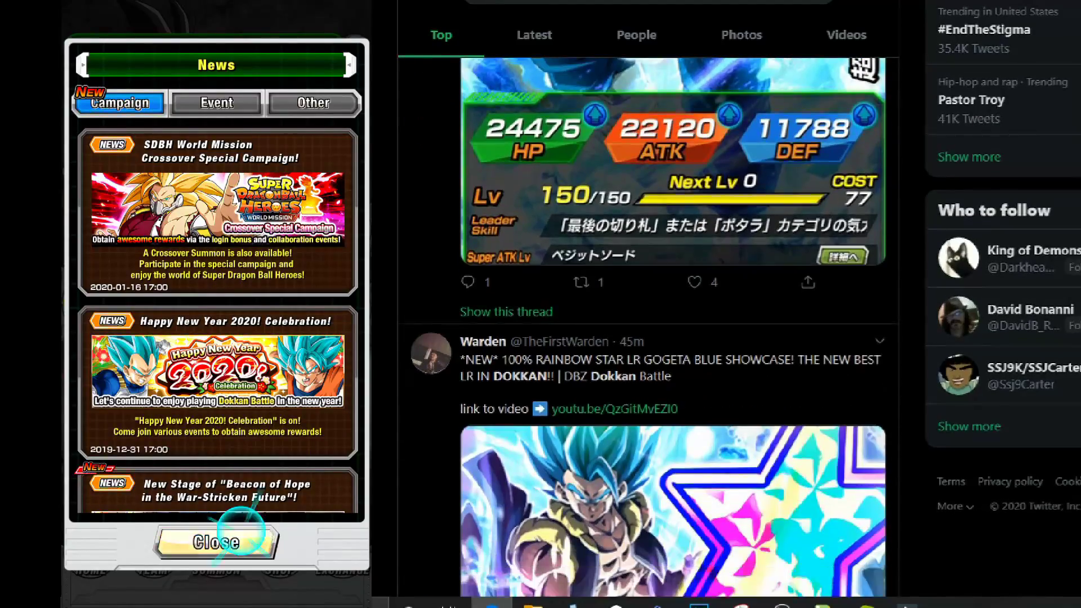
{"action": "left_click", "coordinate": [242, 532]}
{"action": "scroll", "coordinate": [648, 304], "scroll_direction": "up", "scroll_amount": 2}
{"action": "scroll", "coordinate": [648, 304], "scroll_direction": "down", "scroll_amount": 8}
{"action": "left_click", "coordinate": [316, 366]}
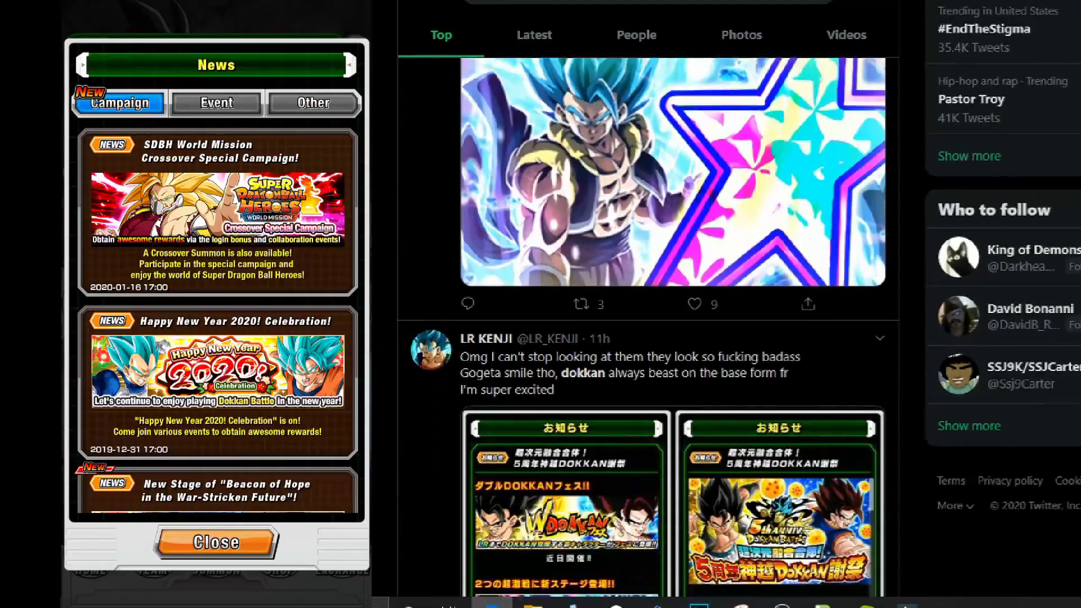
{"action": "left_click", "coordinate": [217, 209]}
{"action": "scroll", "coordinate": [648, 304], "scroll_direction": "down", "scroll_amount": 3}
{"action": "scroll", "coordinate": [647, 304], "scroll_direction": "down", "scroll_amount": 5}
{"action": "left_click", "coordinate": [216, 542]}
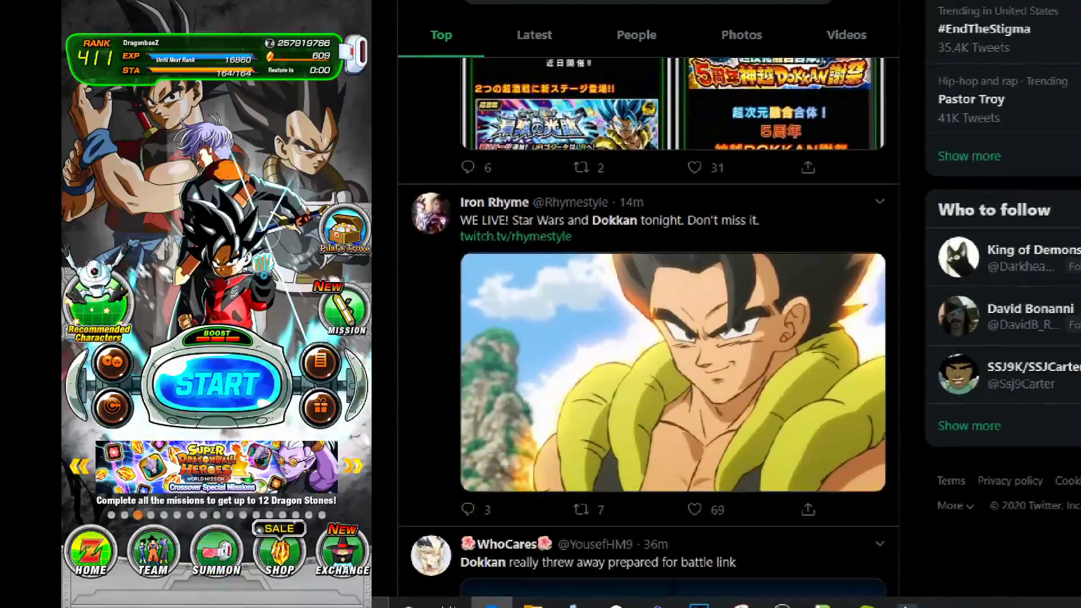
{"action": "scroll", "coordinate": [648, 304], "scroll_direction": "down", "scroll_amount": 5}
Reopen the game's news, view the "New Stage of Beacon of Hope in the War-Stricken Future" announcement and leave it
{"action": "left_click", "coordinate": [316, 366]}
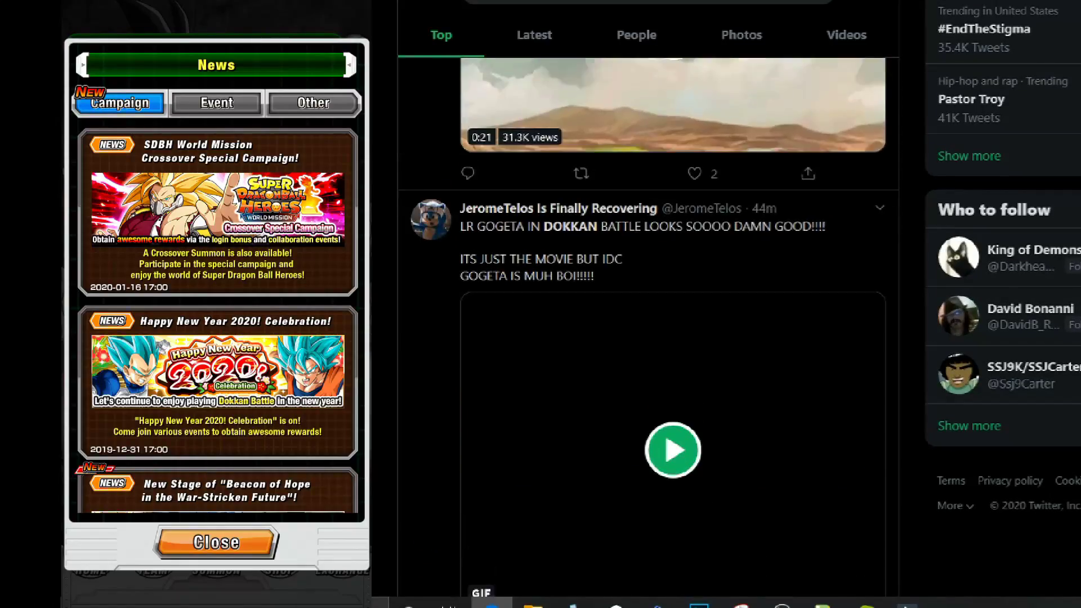
{"action": "scroll", "coordinate": [648, 304], "scroll_direction": "down", "scroll_amount": 2}
{"action": "scroll", "coordinate": [647, 304], "scroll_direction": "down", "scroll_amount": 10}
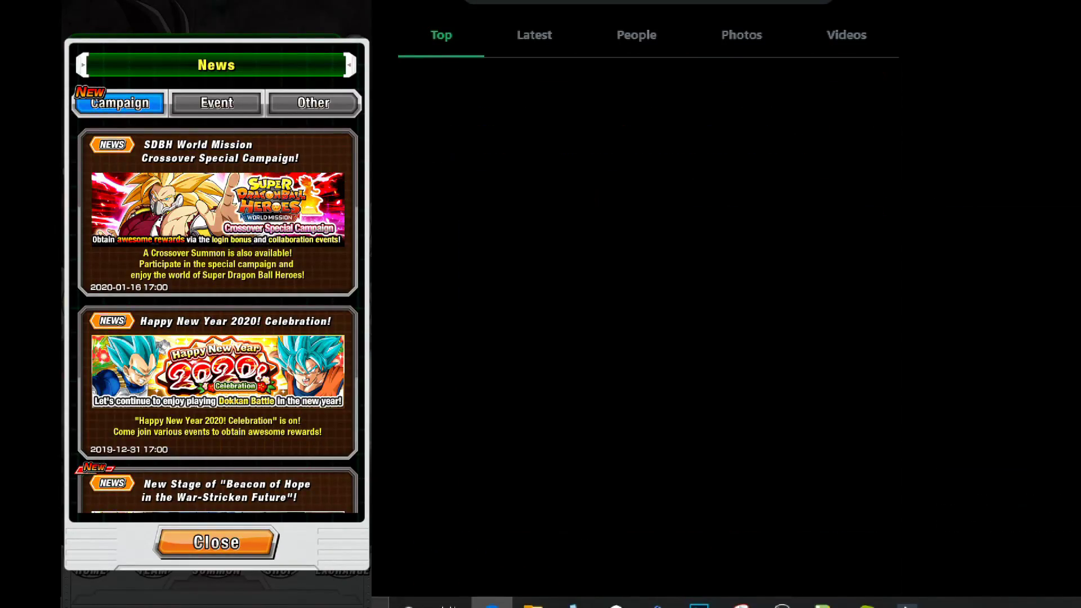
{"action": "scroll", "coordinate": [217, 318], "scroll_direction": "down", "scroll_amount": 3}
{"action": "left_click", "coordinate": [217, 338]}
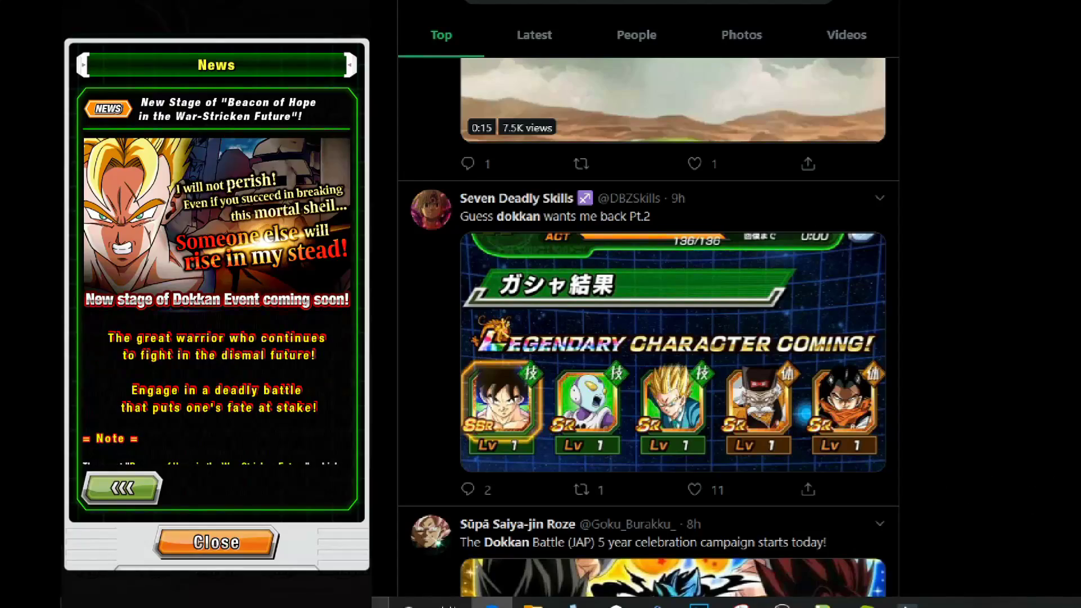
{"action": "left_click", "coordinate": [121, 487]}
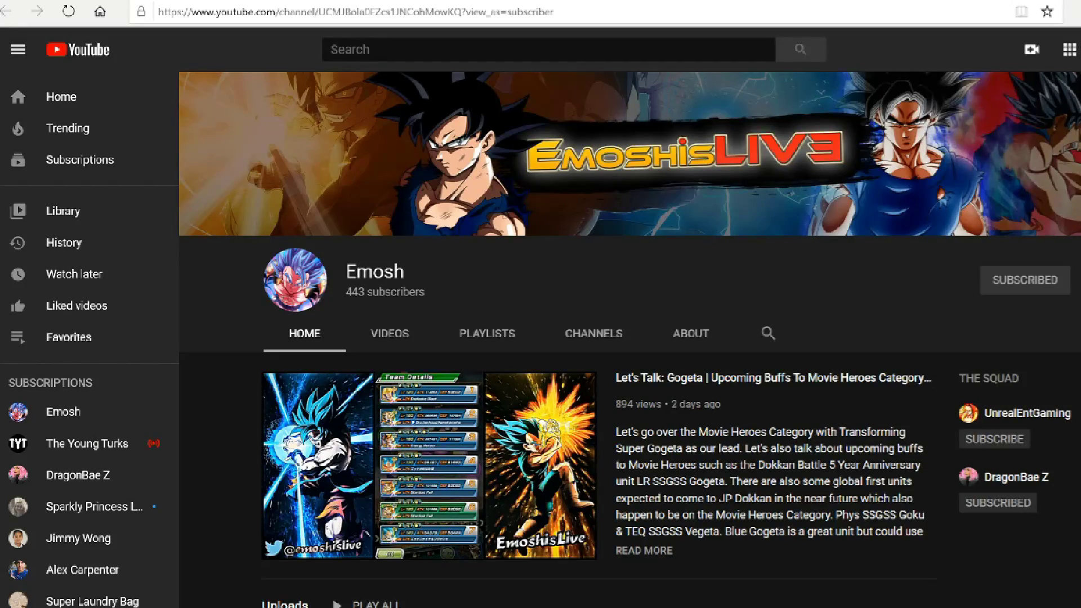
Examine the YouTube channel's uploads, popular uploads and Dragon Ball Z: Dokkan Battle videos
{"action": "scroll", "coordinate": [630, 338], "scroll_direction": "down", "scroll_amount": 3}
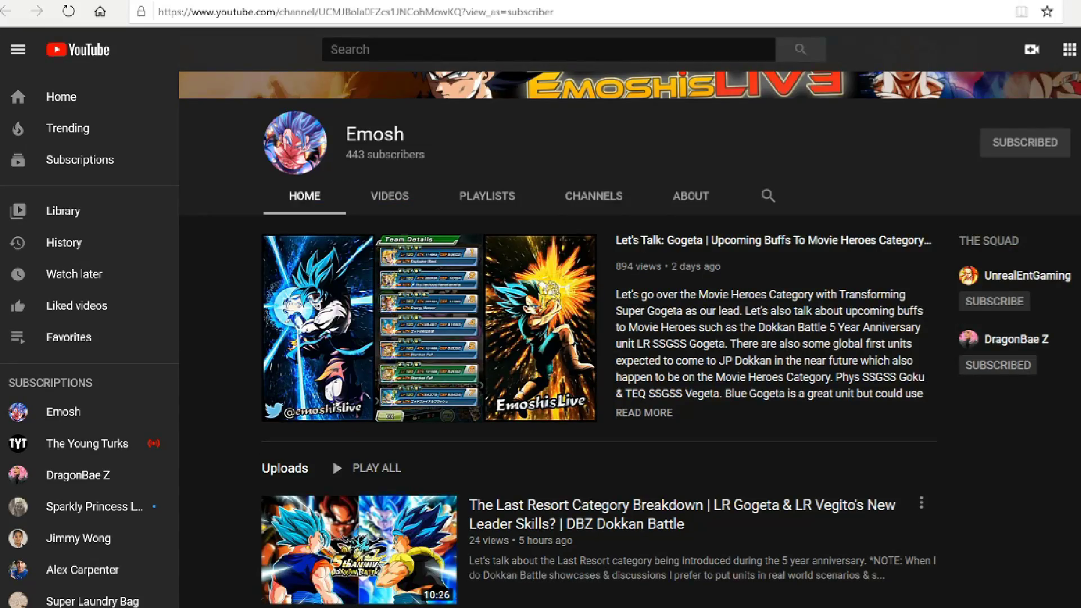
{"action": "scroll", "coordinate": [333, 428], "scroll_direction": "down", "scroll_amount": 2}
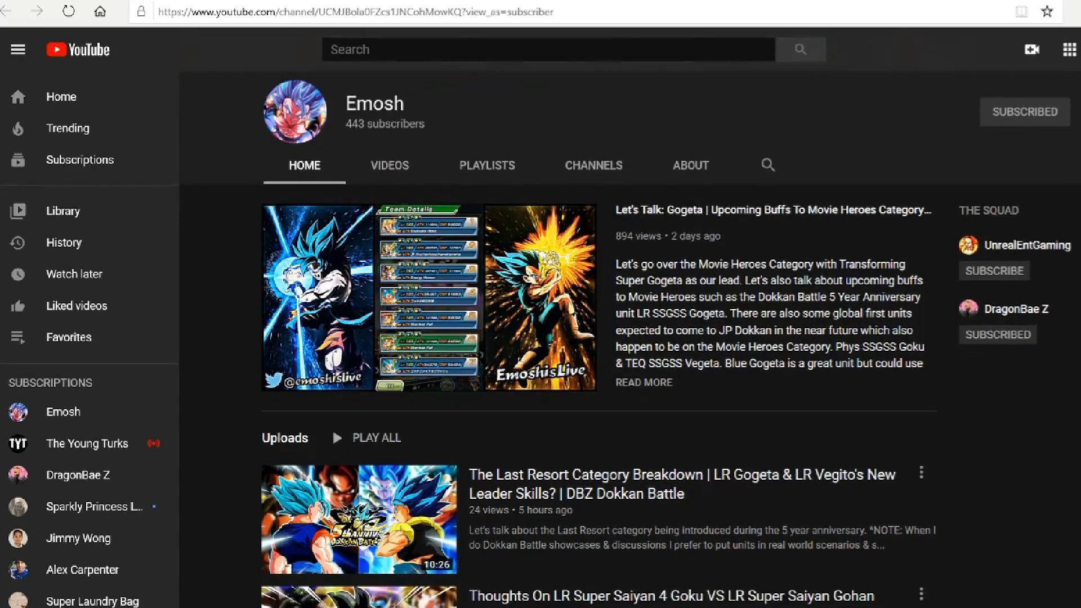
{"action": "scroll", "coordinate": [332, 428], "scroll_direction": "down", "scroll_amount": 4}
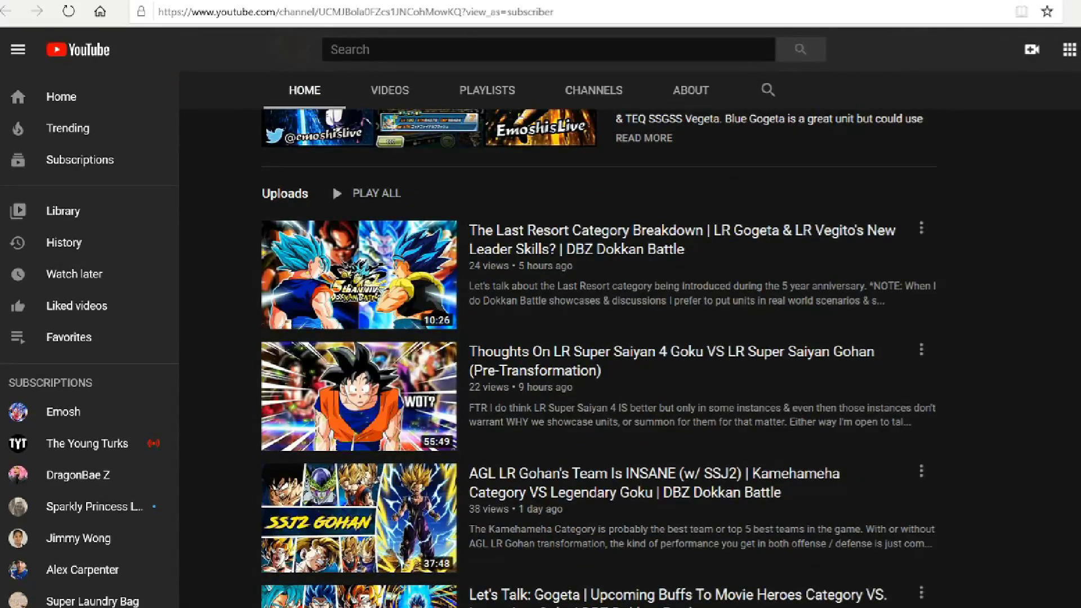
{"action": "scroll", "coordinate": [541, 338], "scroll_direction": "down", "scroll_amount": 1}
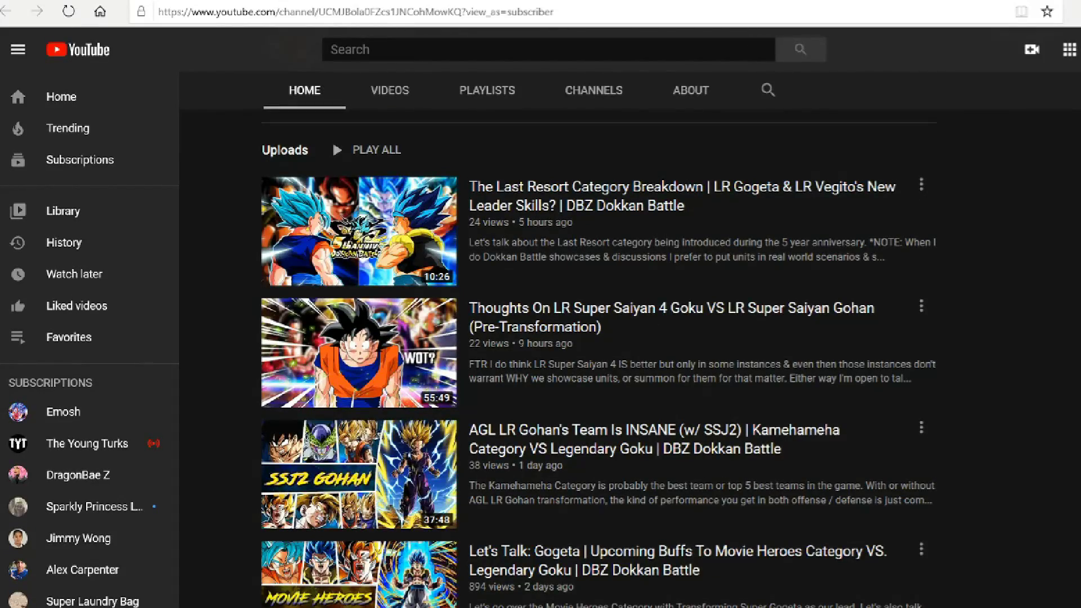
{"action": "scroll", "coordinate": [541, 338], "scroll_direction": "down", "scroll_amount": 2}
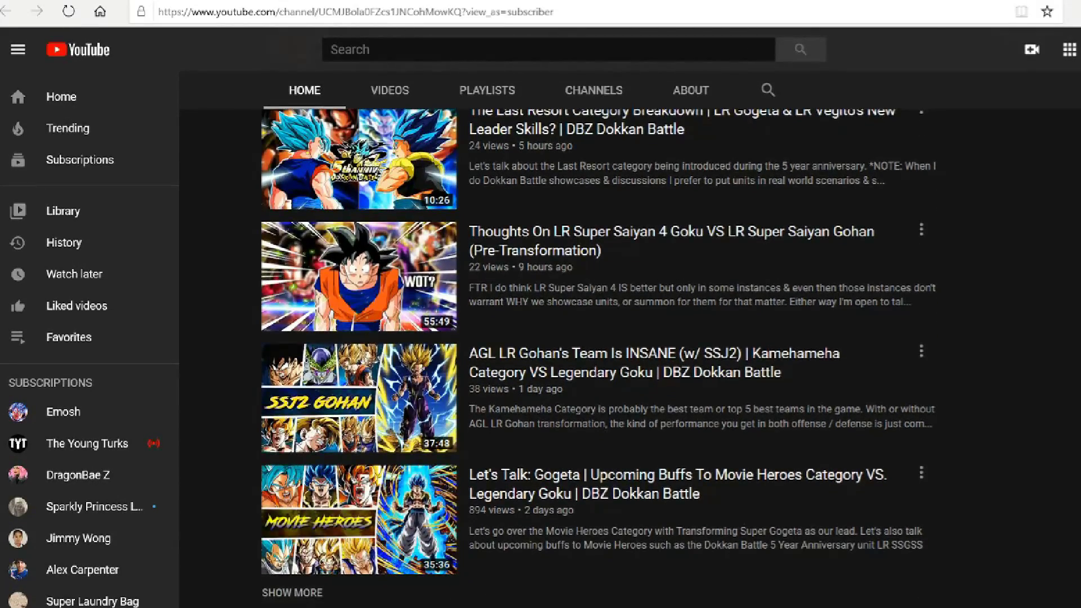
{"action": "scroll", "coordinate": [541, 338], "scroll_direction": "down", "scroll_amount": 3}
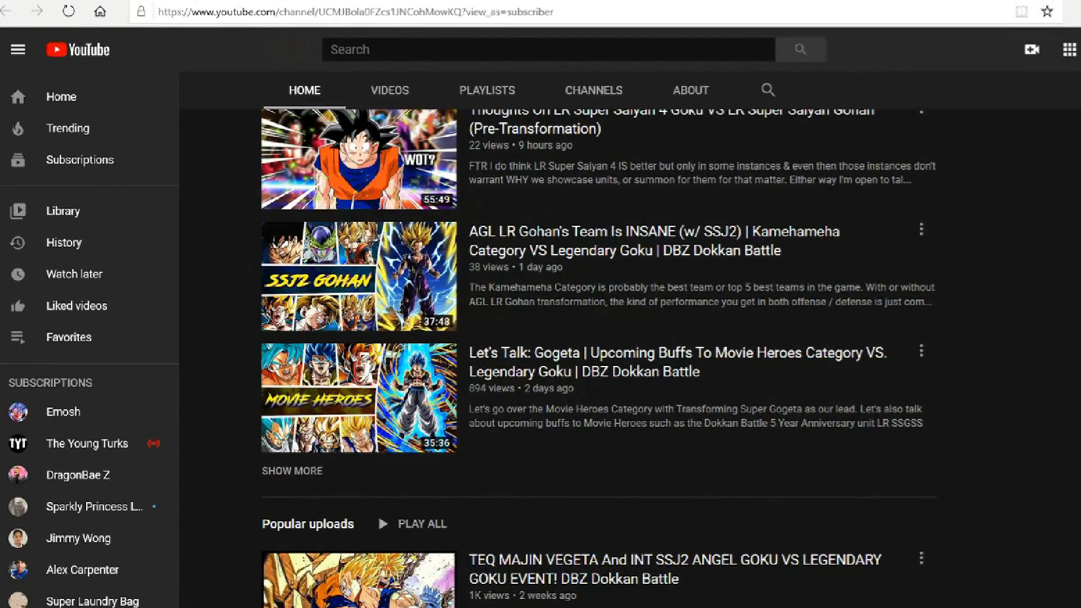
{"action": "scroll", "coordinate": [541, 338], "scroll_direction": "down", "scroll_amount": 2}
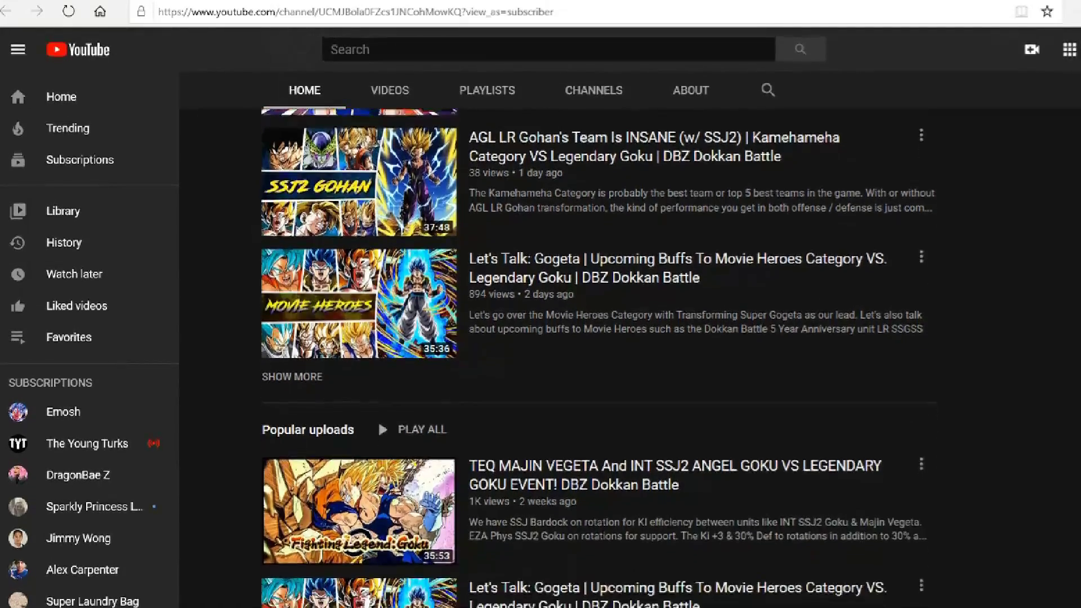
{"action": "scroll", "coordinate": [540, 338], "scroll_direction": "down", "scroll_amount": 2}
{"action": "scroll", "coordinate": [541, 338], "scroll_direction": "down", "scroll_amount": 2}
{"action": "scroll", "coordinate": [541, 338], "scroll_direction": "down", "scroll_amount": 1}
{"action": "scroll", "coordinate": [541, 337], "scroll_direction": "down", "scroll_amount": 2}
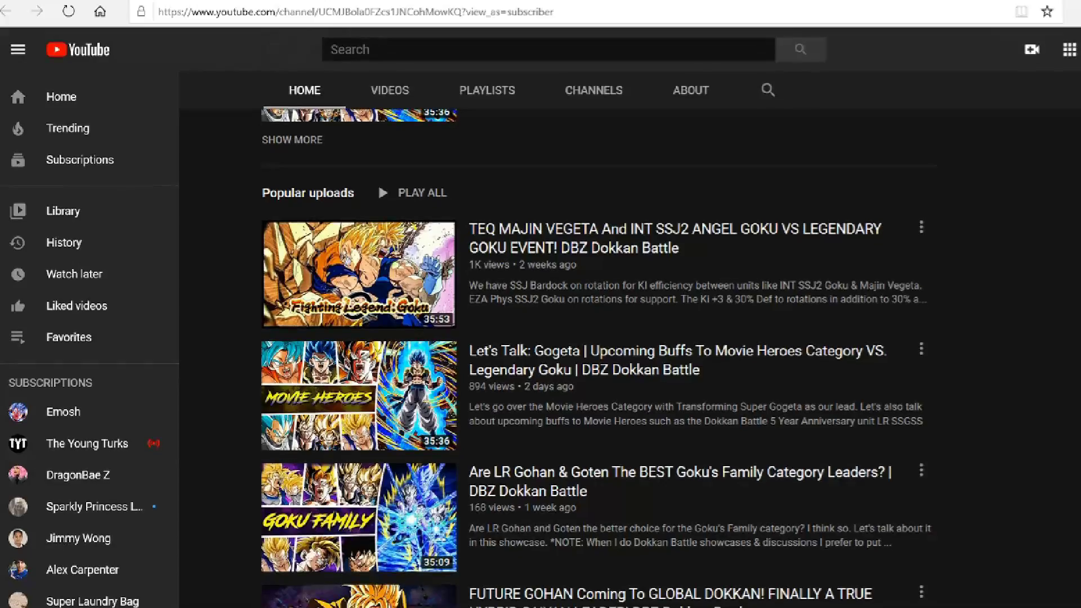
{"action": "scroll", "coordinate": [541, 338], "scroll_direction": "down", "scroll_amount": 4}
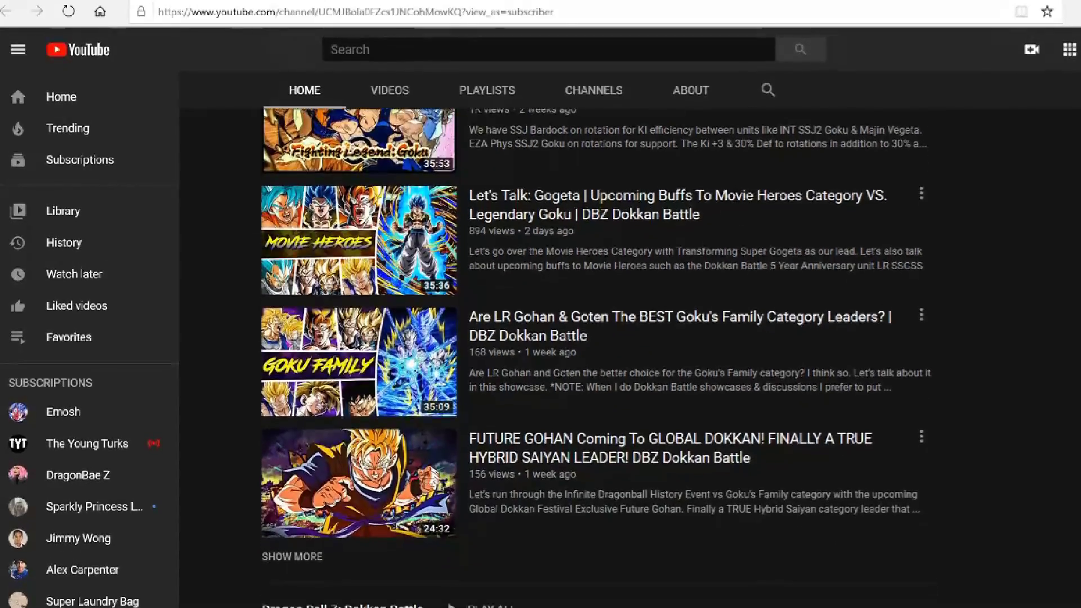
{"action": "scroll", "coordinate": [541, 338], "scroll_direction": "down", "scroll_amount": 2}
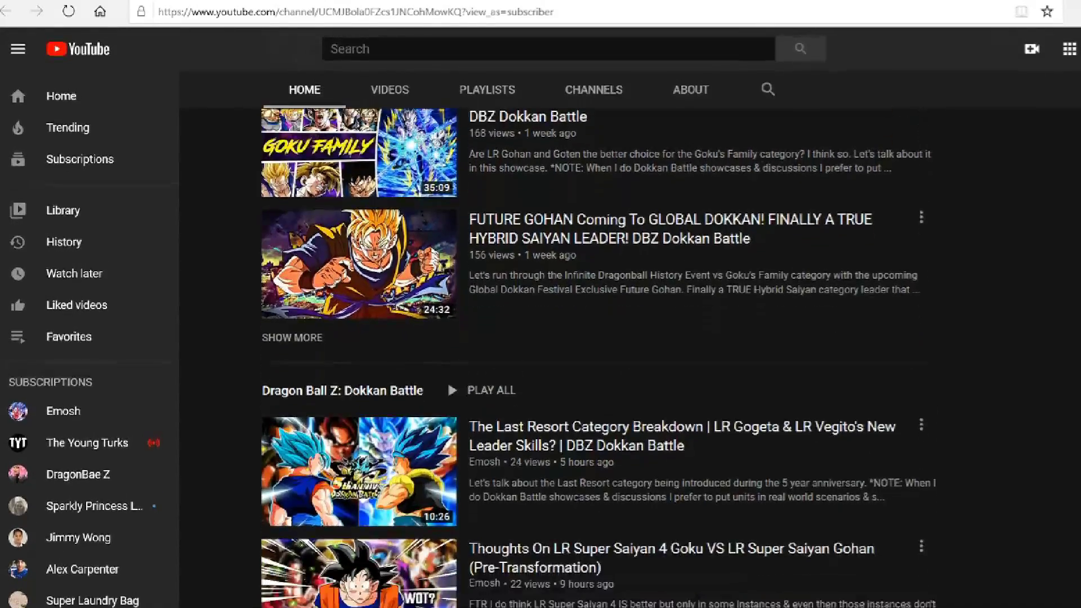
{"action": "scroll", "coordinate": [540, 338], "scroll_direction": "down", "scroll_amount": 5}
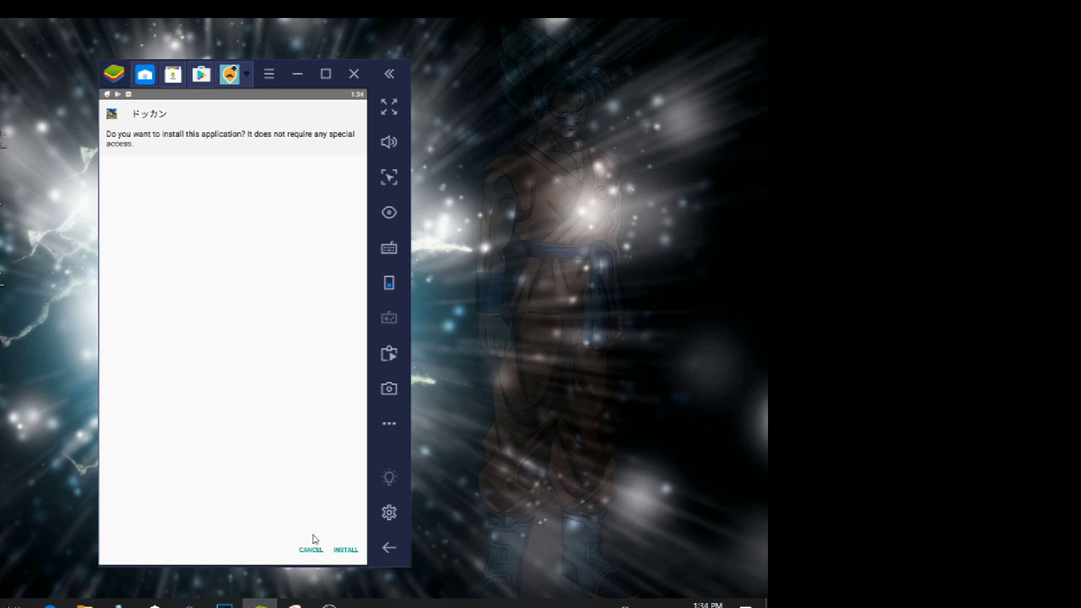
Install the ドッカン application in BlueStacks
{"action": "left_click", "coordinate": [345, 550]}
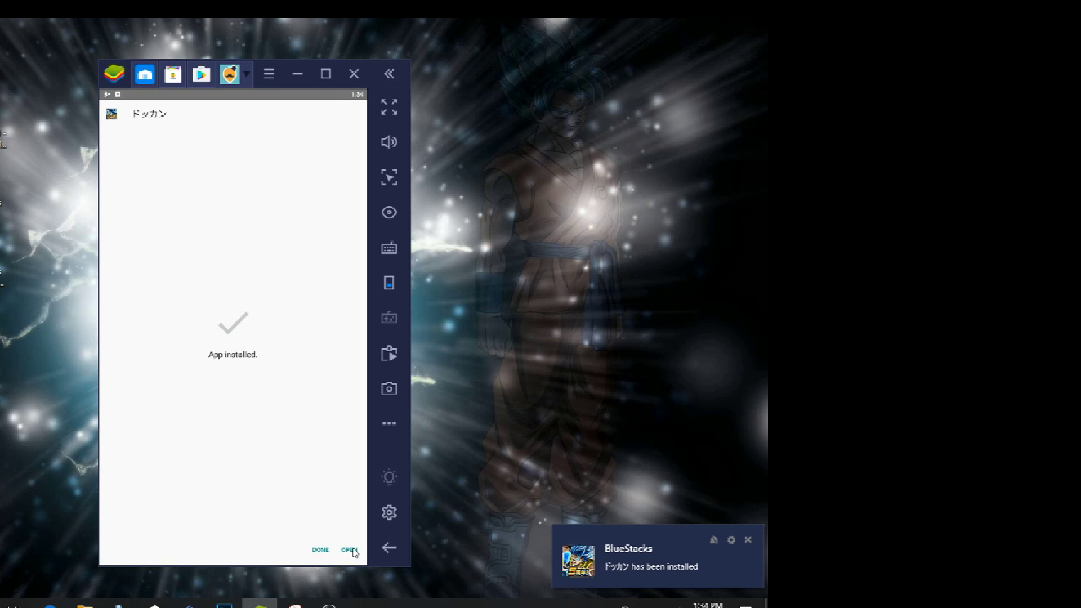
Launch the installed ドッカン app, dismiss the opening notices and download the English version's initial 152MB of data
{"action": "left_click", "coordinate": [351, 550]}
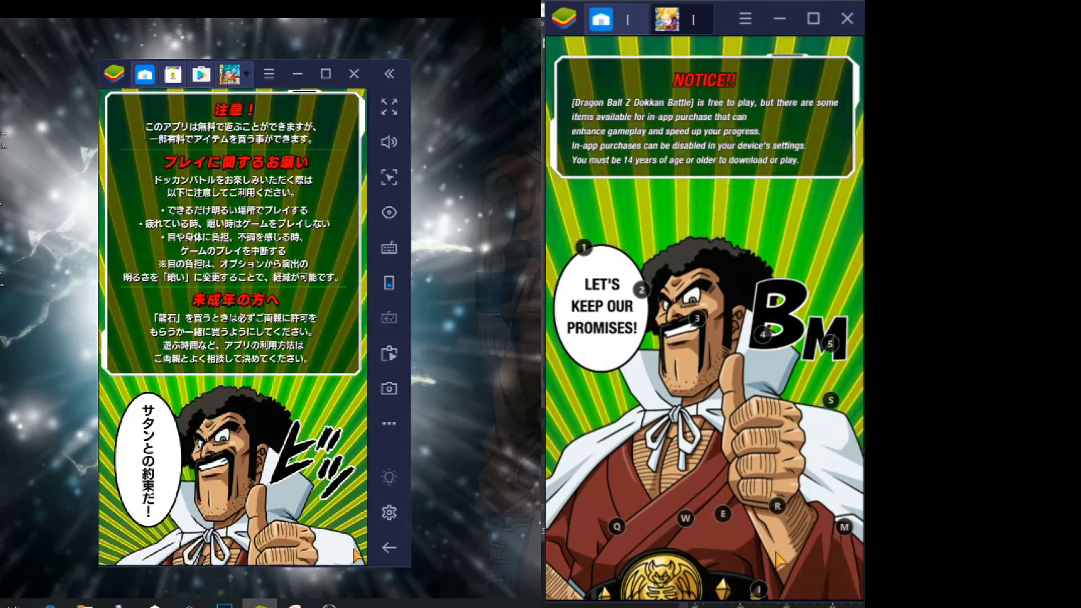
{"action": "left_click", "coordinate": [646, 340]}
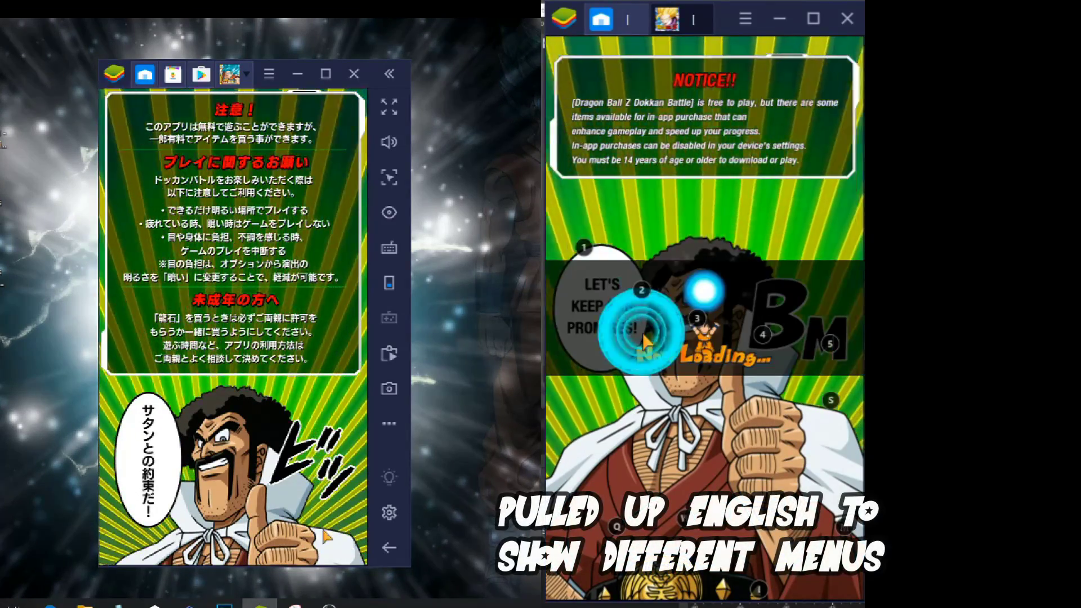
{"action": "left_click", "coordinate": [153, 472]}
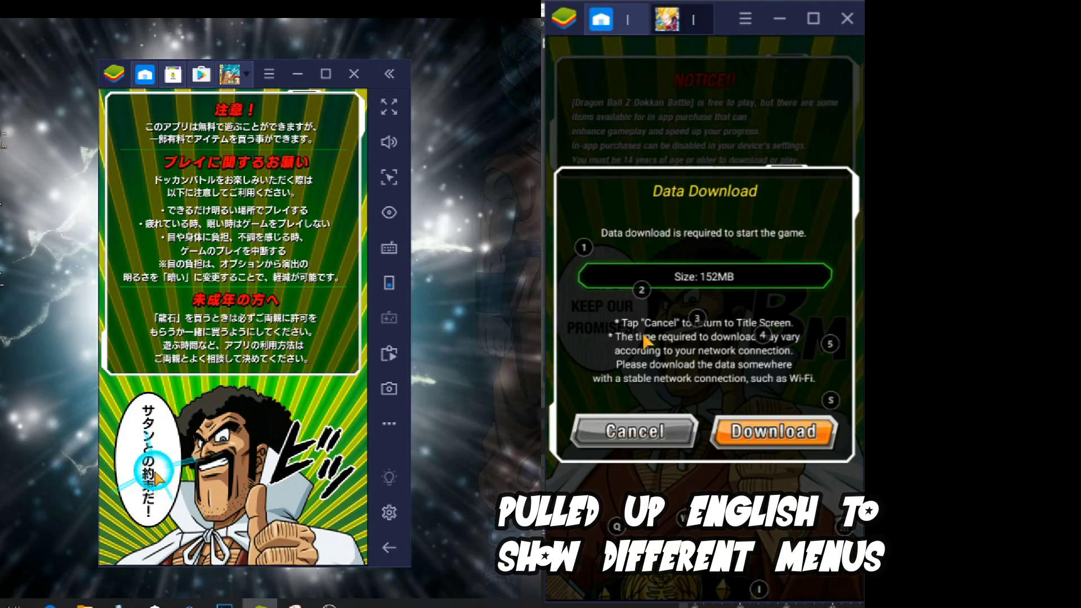
{"action": "left_click", "coordinate": [776, 439]}
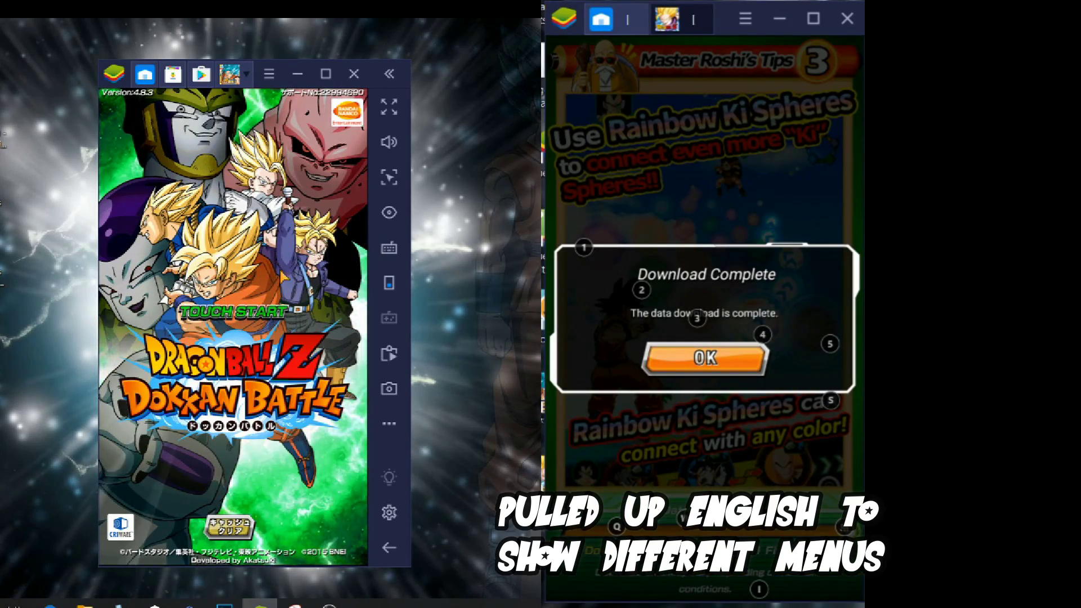
Start a new game (新しくはじめる) in the Japanese version, allowing file access and agreeing to the terms of use
{"action": "left_click", "coordinate": [230, 320]}
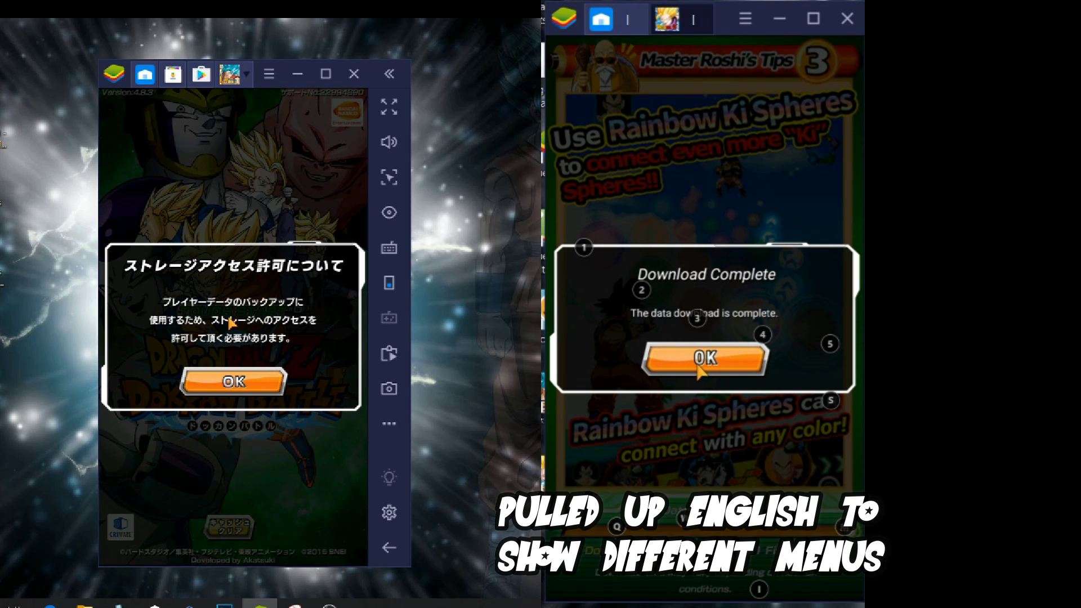
{"action": "left_click", "coordinate": [223, 387]}
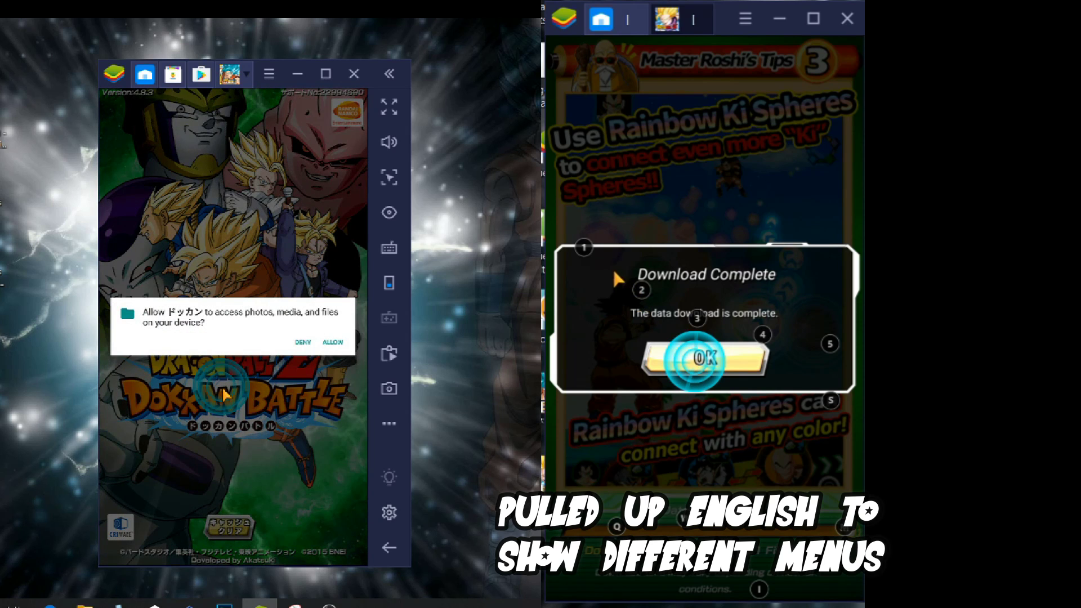
{"action": "left_click", "coordinate": [334, 342]}
{"action": "left_click", "coordinate": [273, 390]}
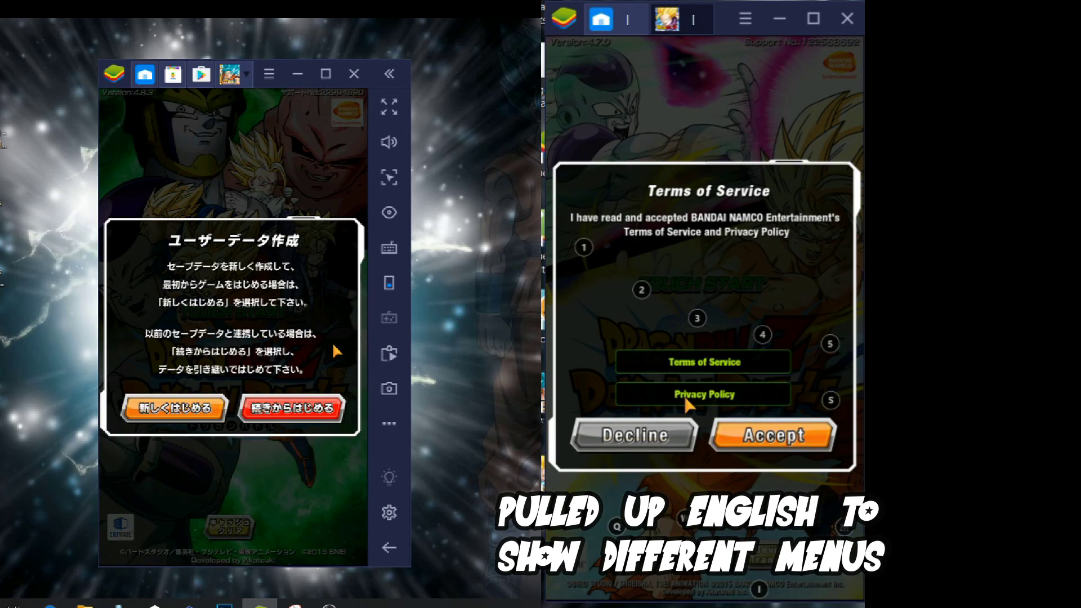
{"action": "left_click", "coordinate": [189, 416]}
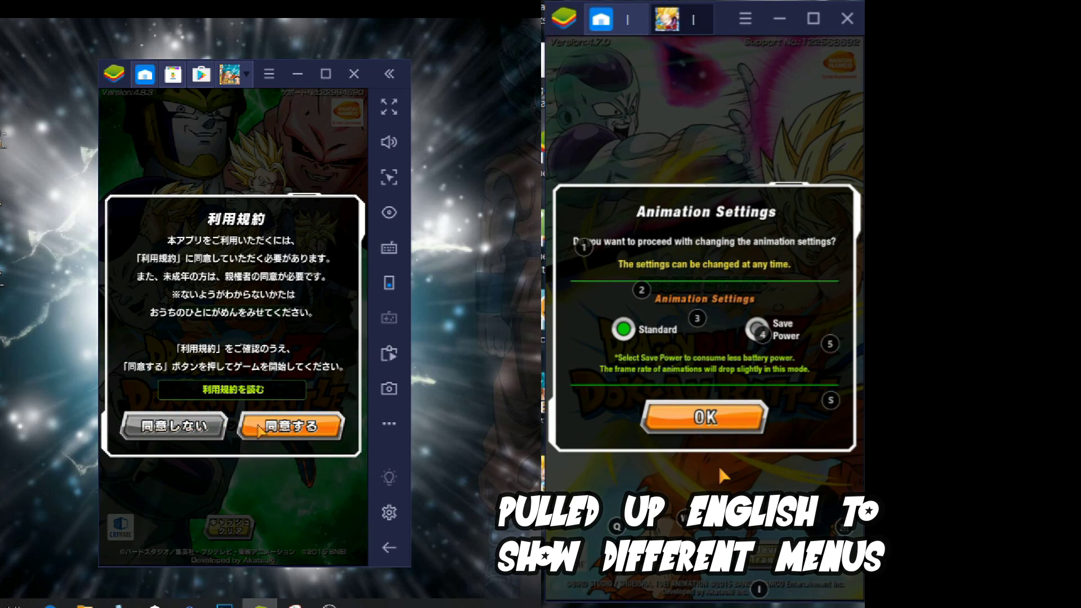
{"action": "left_click", "coordinate": [260, 431]}
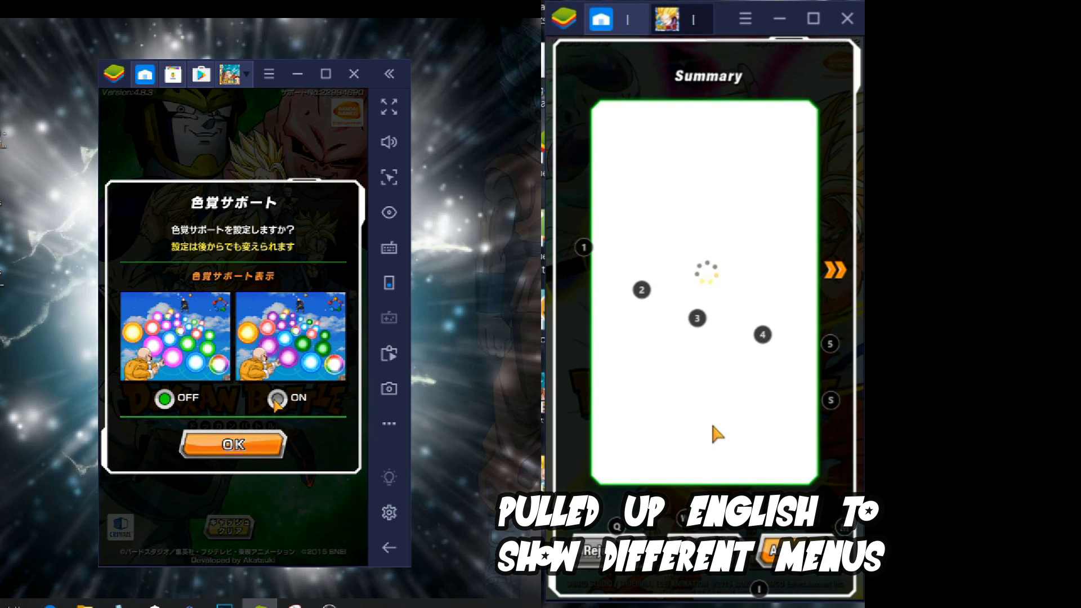
Set the Japanese game's 色覚サポート to ON and both brightness and animation to 標準, and accept all data-use consents in the English version
{"action": "left_click", "coordinate": [271, 410]}
{"action": "left_click", "coordinate": [252, 443]}
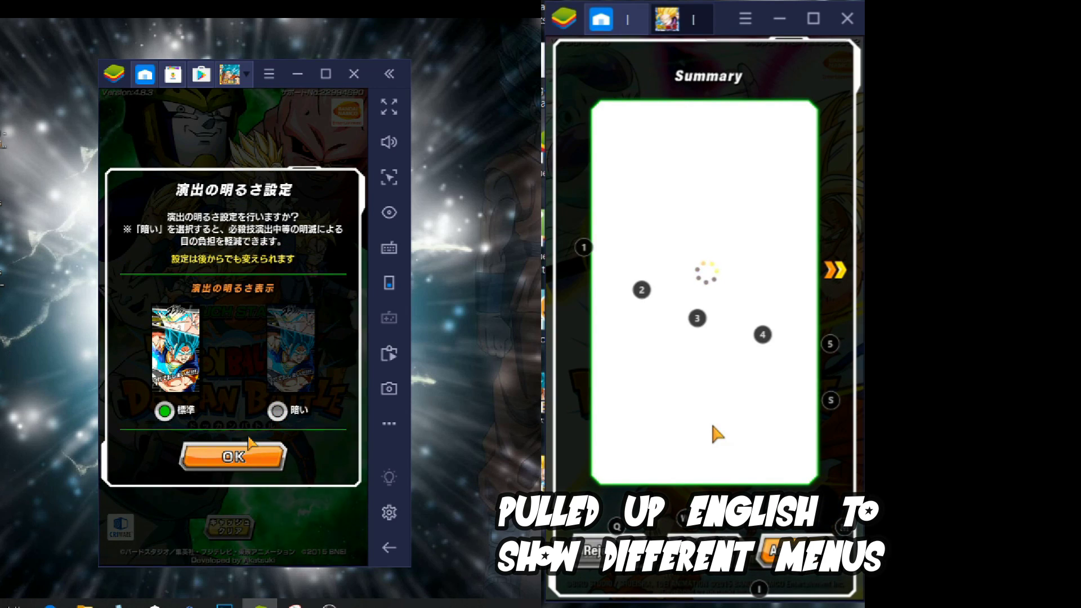
{"action": "left_click", "coordinate": [277, 418]}
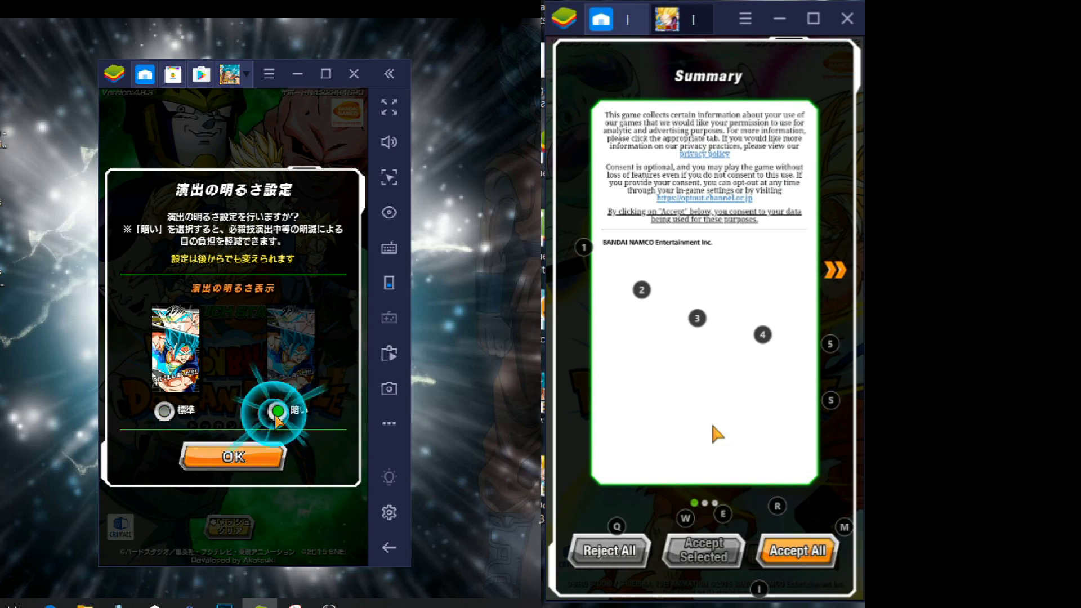
{"action": "left_click", "coordinate": [164, 412]}
{"action": "left_click", "coordinate": [799, 551]}
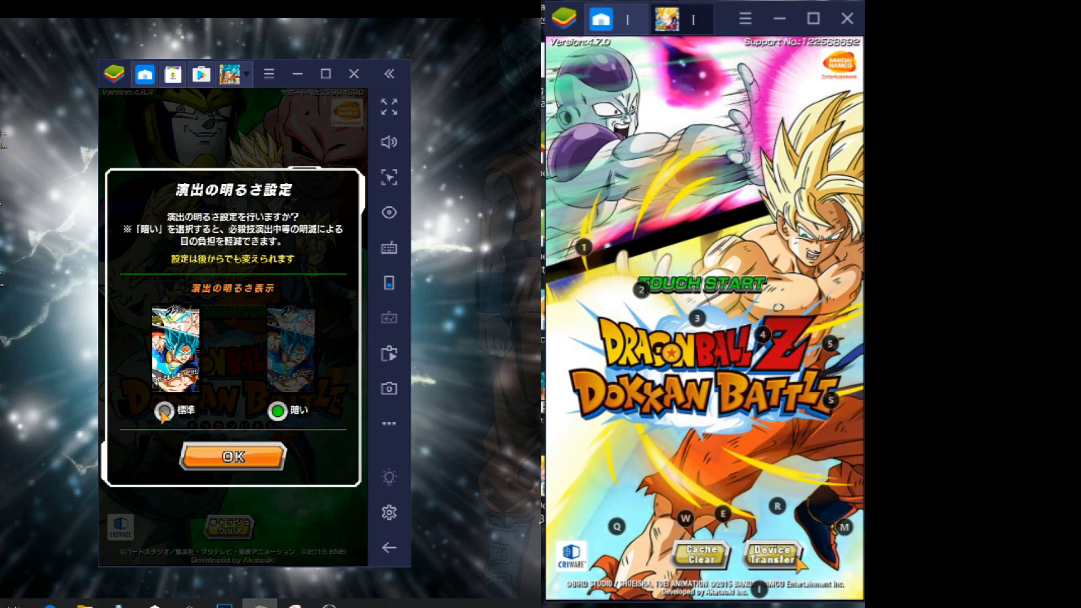
{"action": "left_click", "coordinate": [228, 459]}
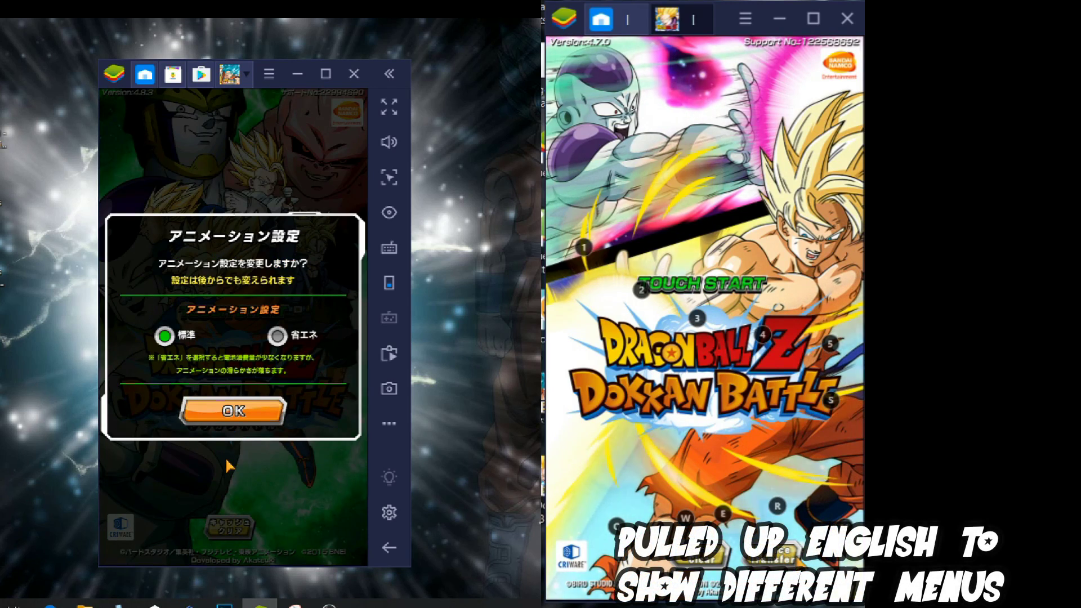
{"action": "left_click", "coordinate": [225, 414]}
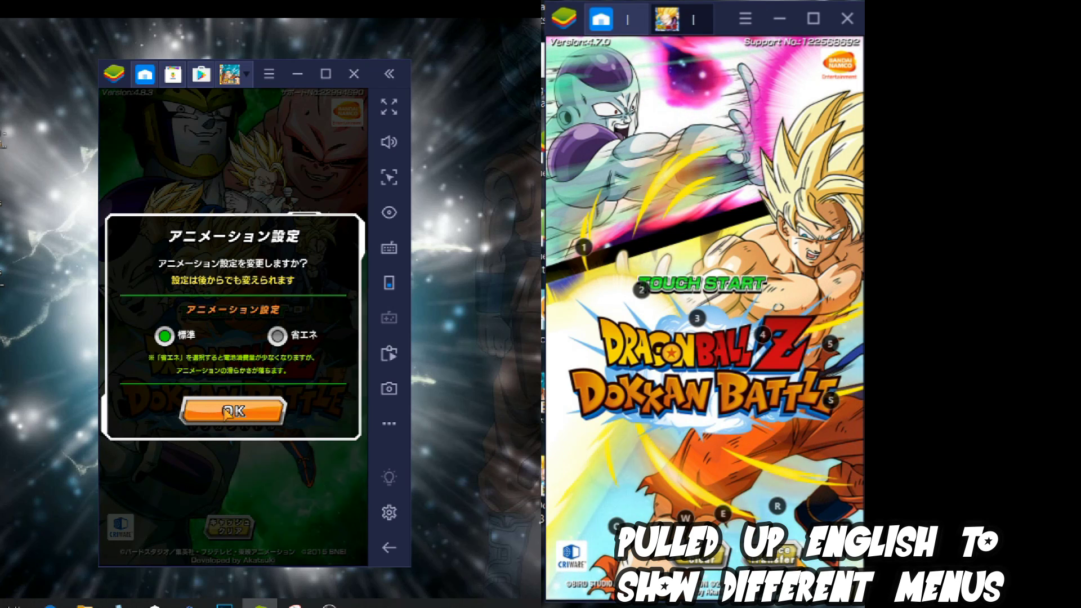
Complete the puzzle verification in both game versions and download the English version's required 1943MB of data
{"action": "left_click", "coordinate": [709, 411]}
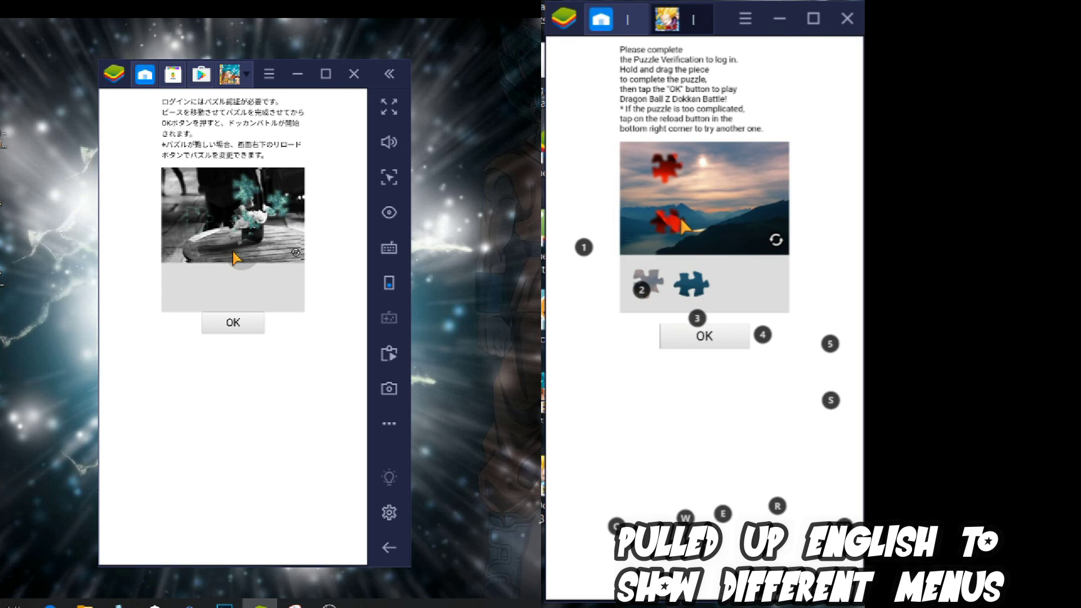
{"action": "left_click_drag", "start_coordinate": [694, 287], "coordinate": [674, 258]}
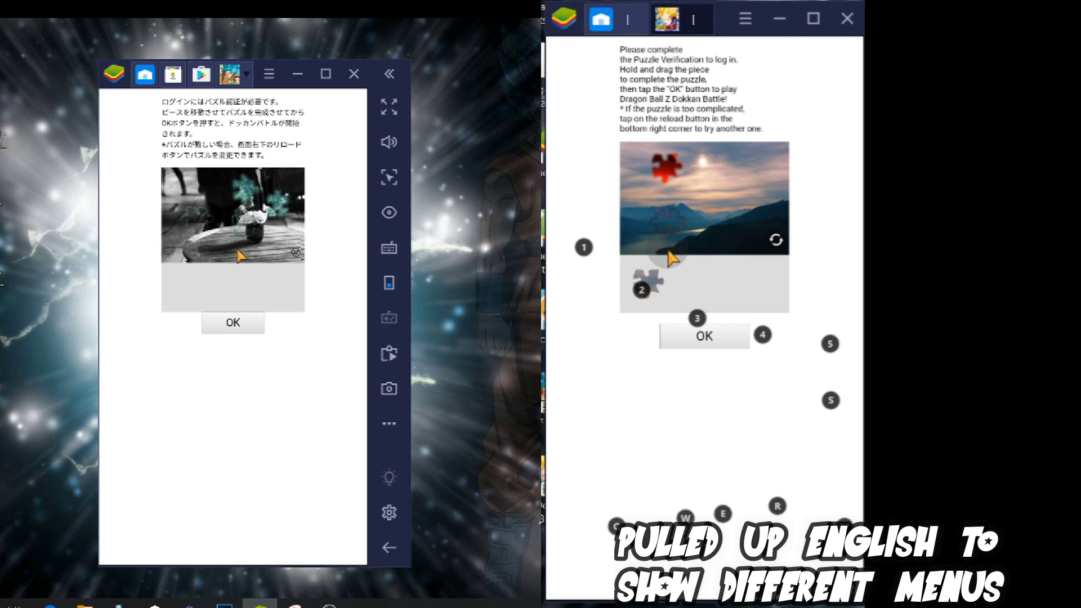
{"action": "left_click", "coordinate": [230, 324]}
{"action": "left_click_drag", "start_coordinate": [676, 197], "coordinate": [679, 200]}
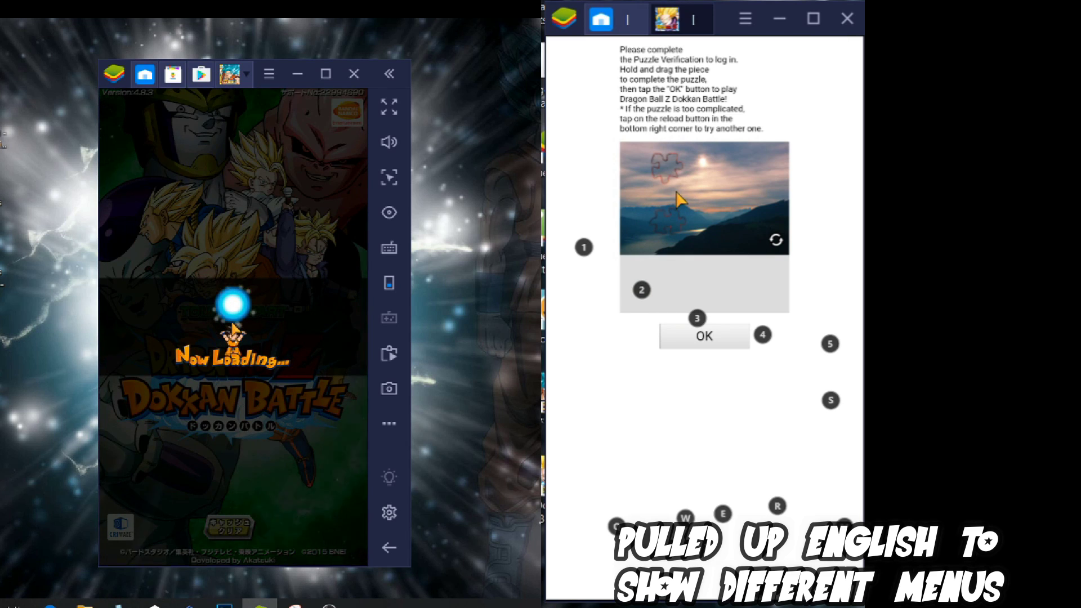
{"action": "left_click", "coordinate": [718, 340]}
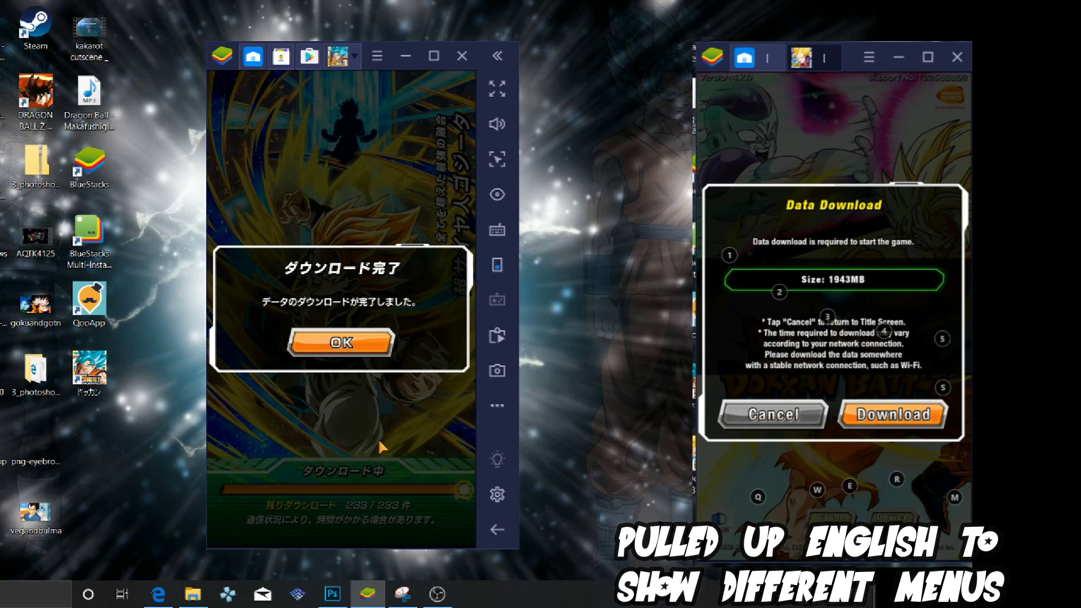
{"action": "left_click", "coordinate": [864, 417]}
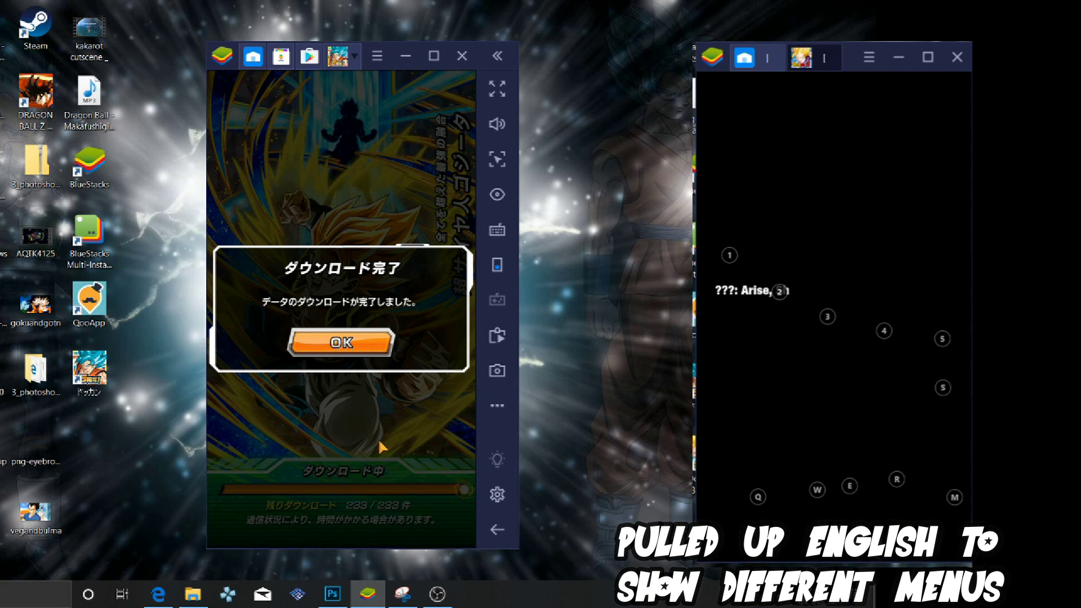